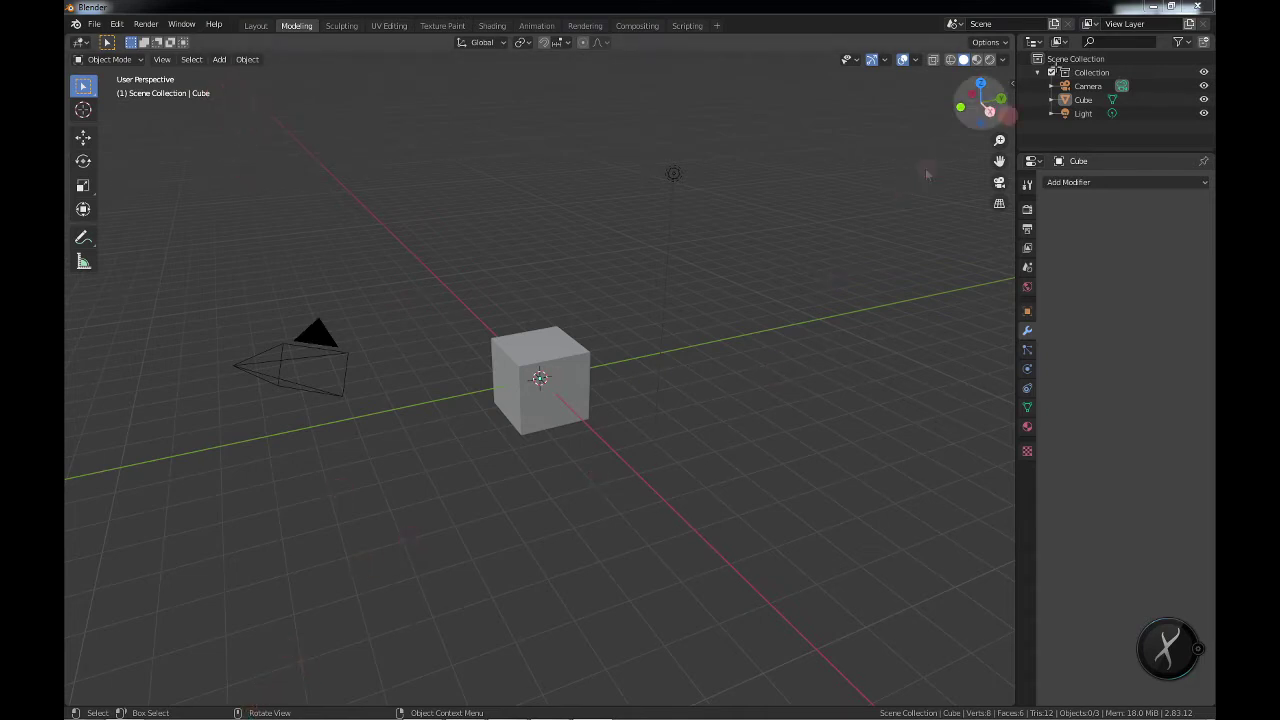
Step: Minimise the Blender window to reveal the Windows desktop
left_click(1152, 7)
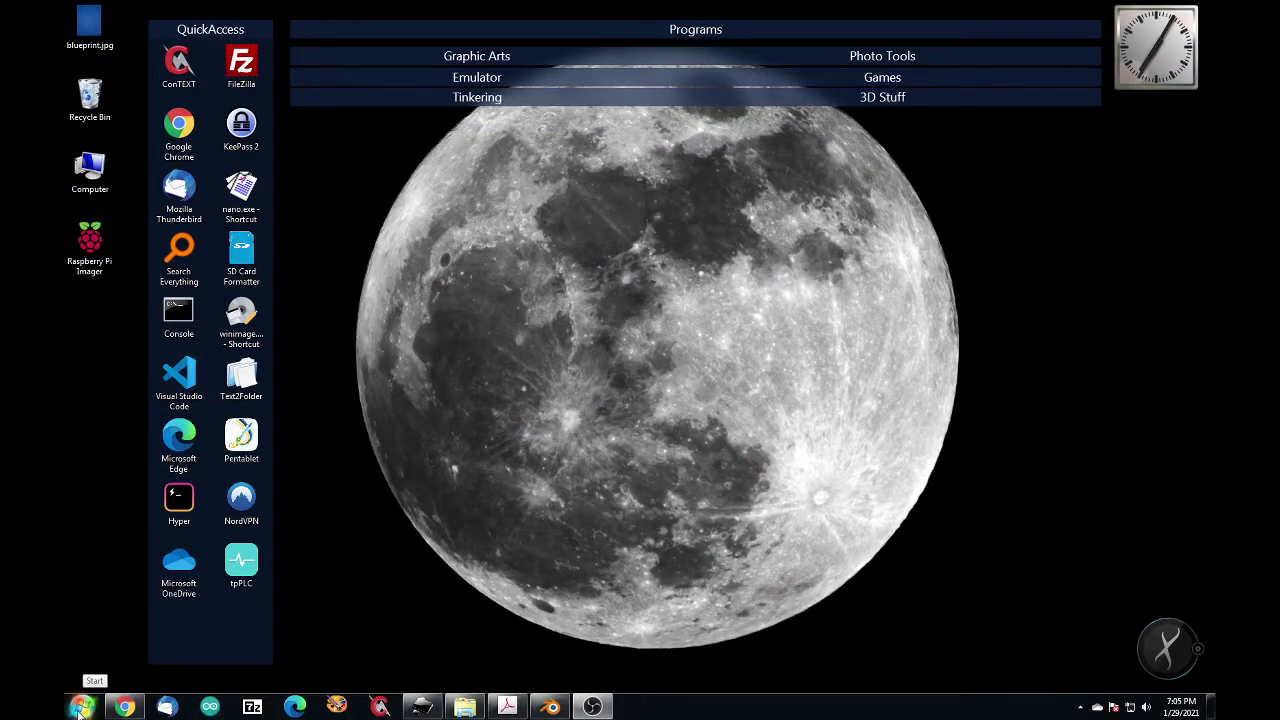
Step: Launch Windows Explorer from the Start menu, showing the Downloads folder
left_click(82, 708)
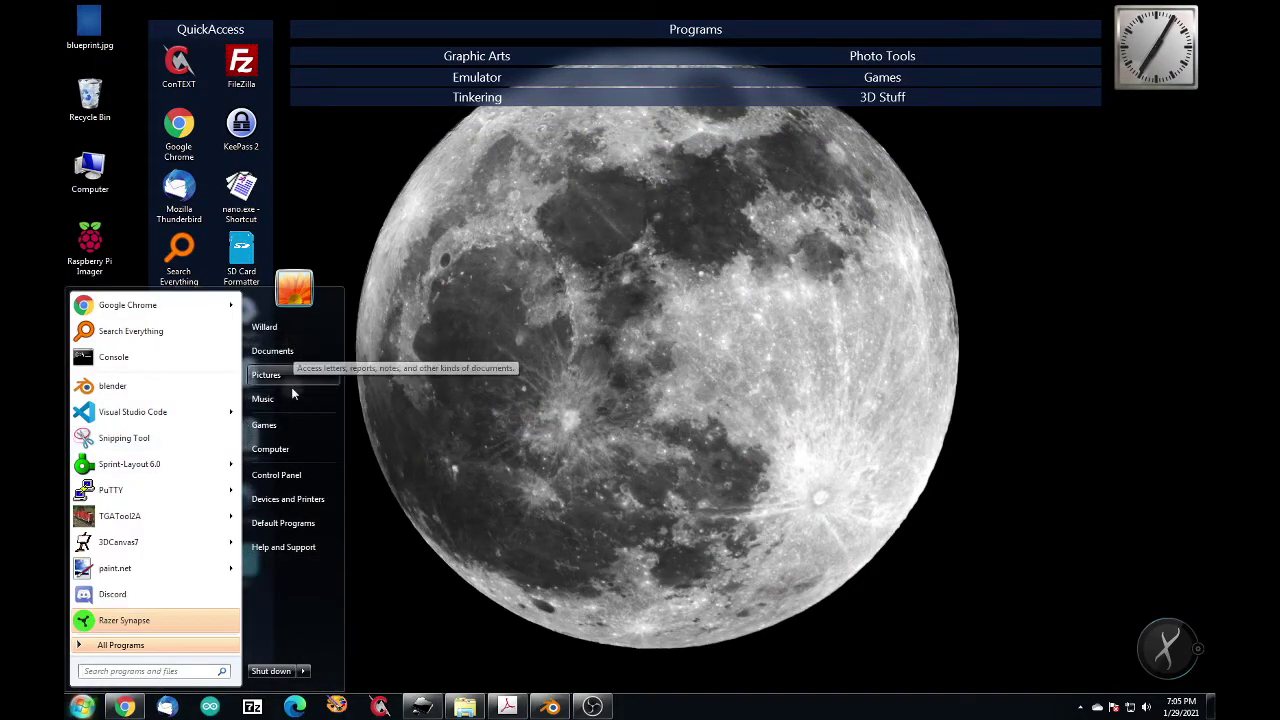
left_click(417, 428)
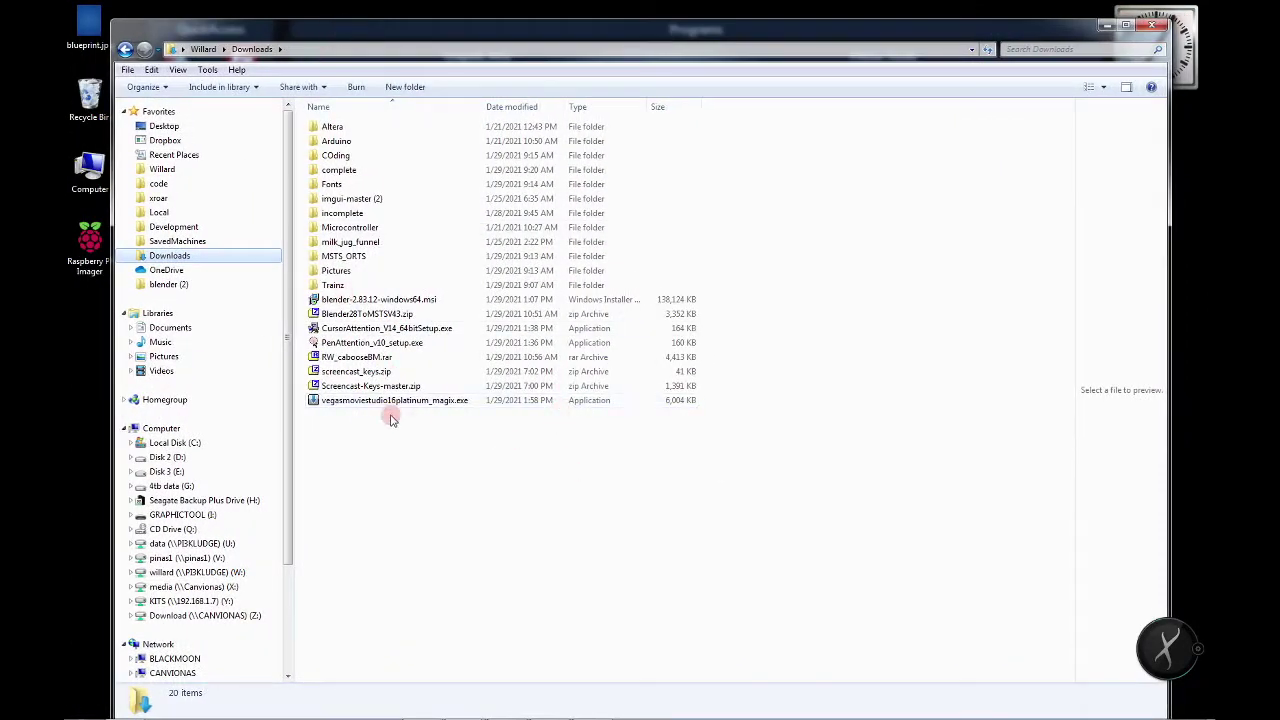
Step: Extract Blender28ToMSTSV43.zip with 7-Zip into a Blender28ToMSTSV43 folder, open it, and move the window aside
left_click(380, 316)
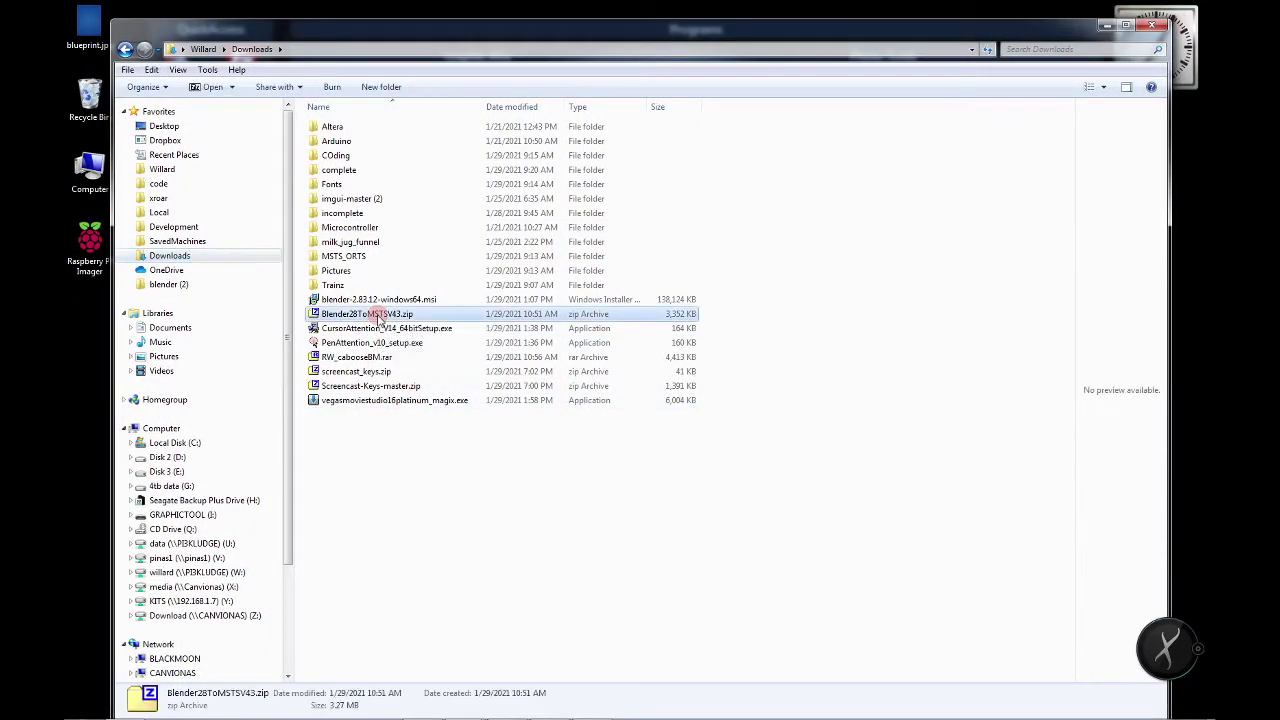
right_click(393, 317)
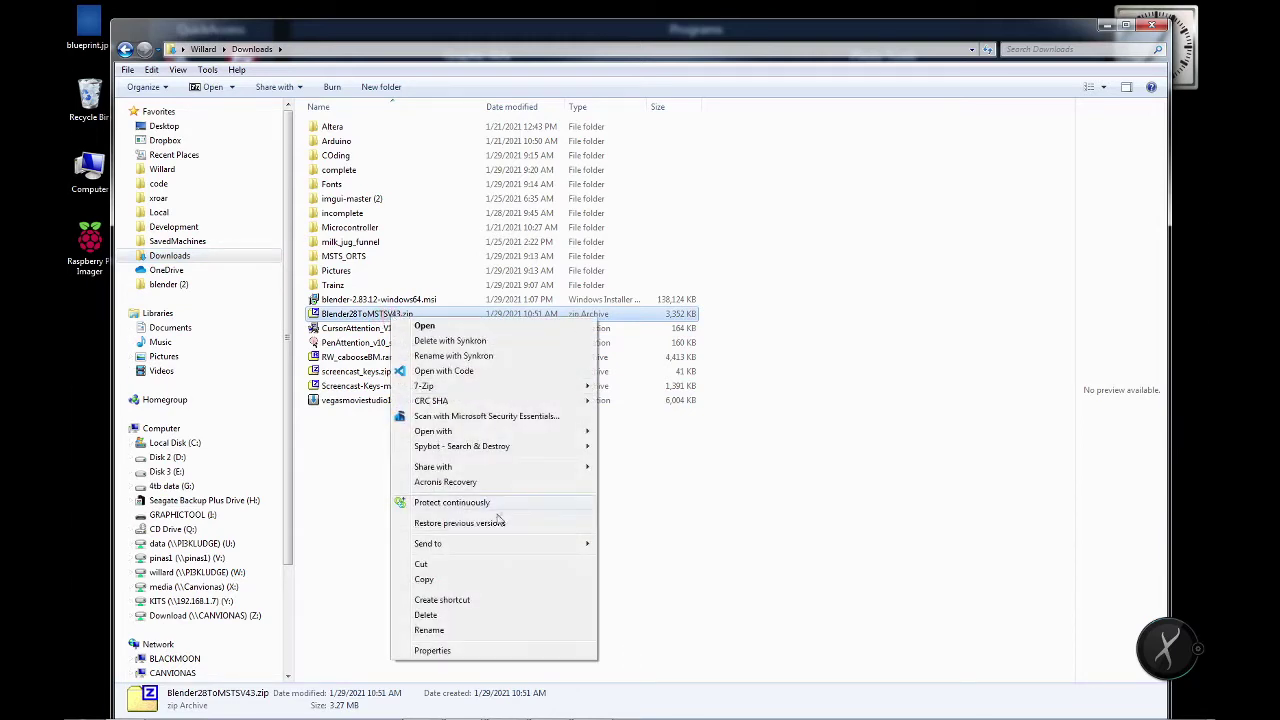
mouse_move(428, 386)
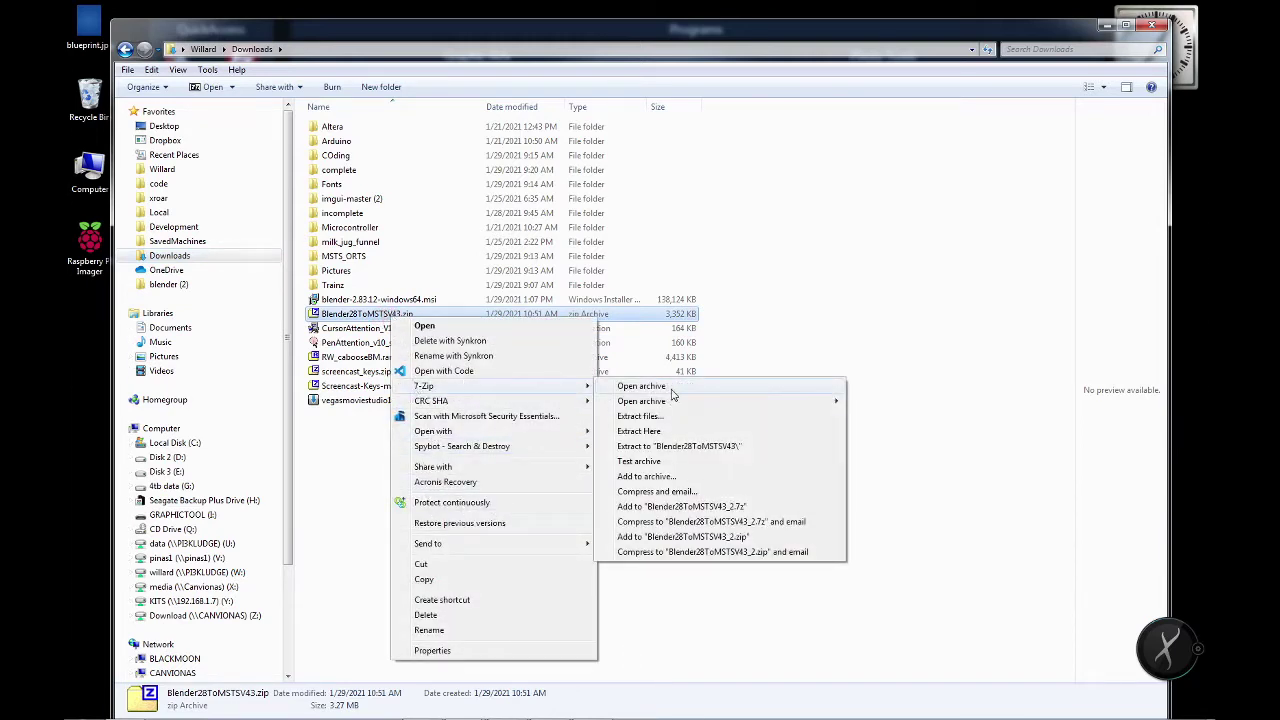
left_click(700, 447)
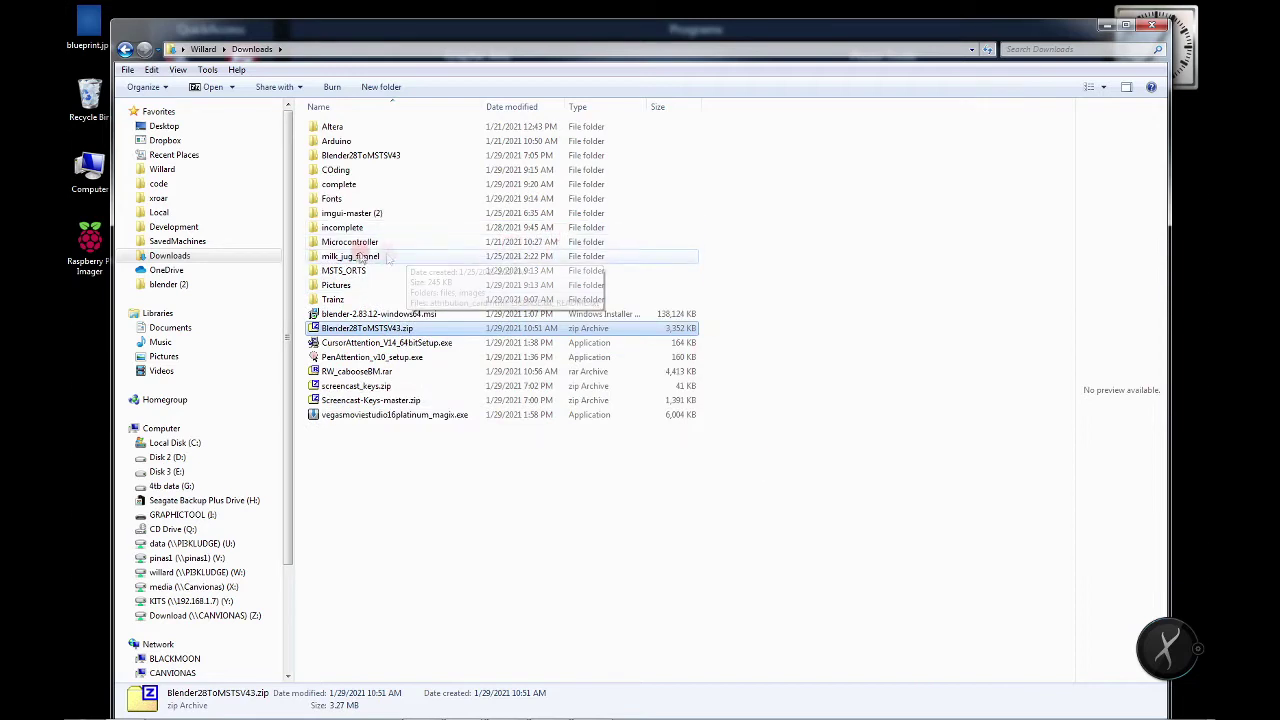
double_click(388, 162)
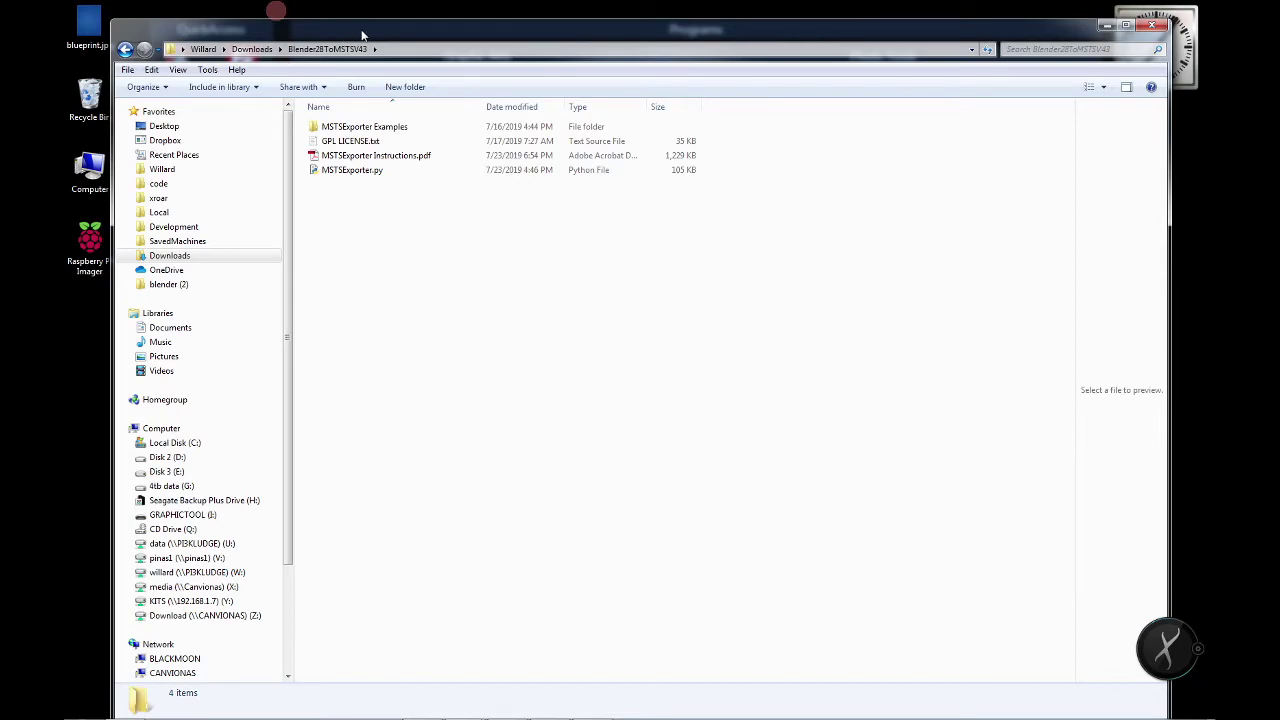
left_click_drag(363, 35, 1215, 104)
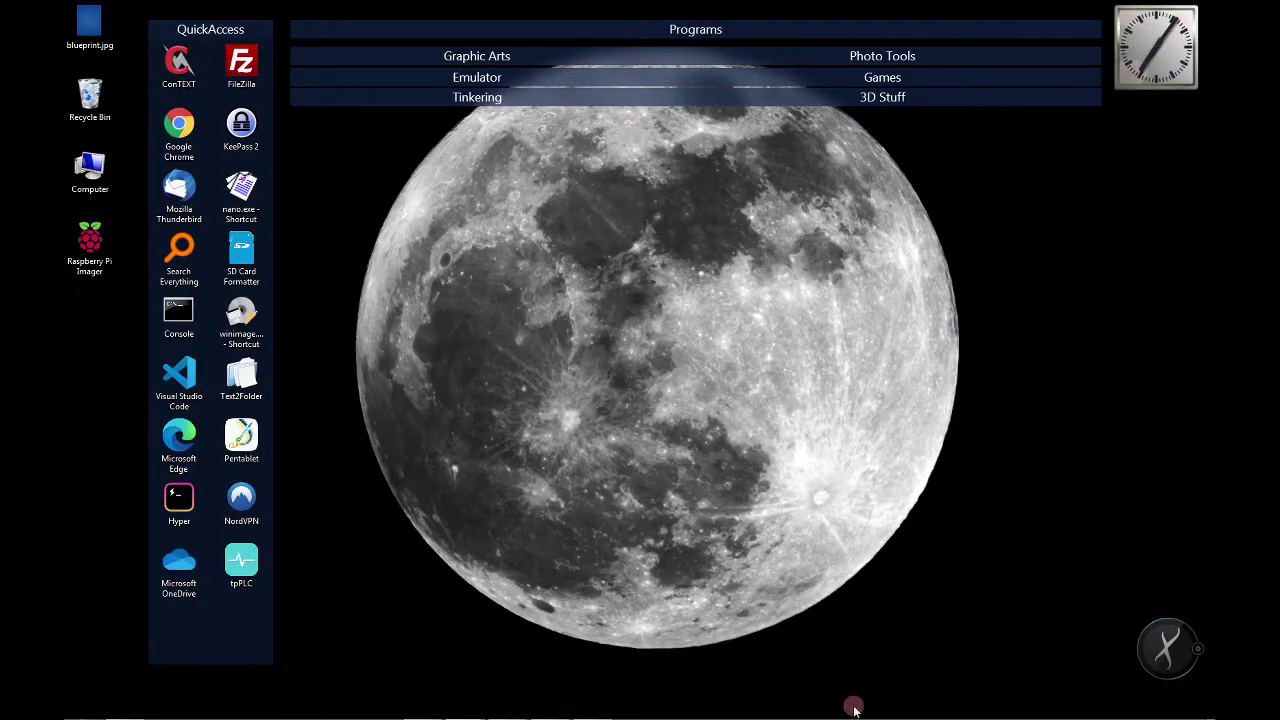
Step: Restore Blender and show the Preferences Add-ons page with the search filter cleared
mouse_move(620, 698)
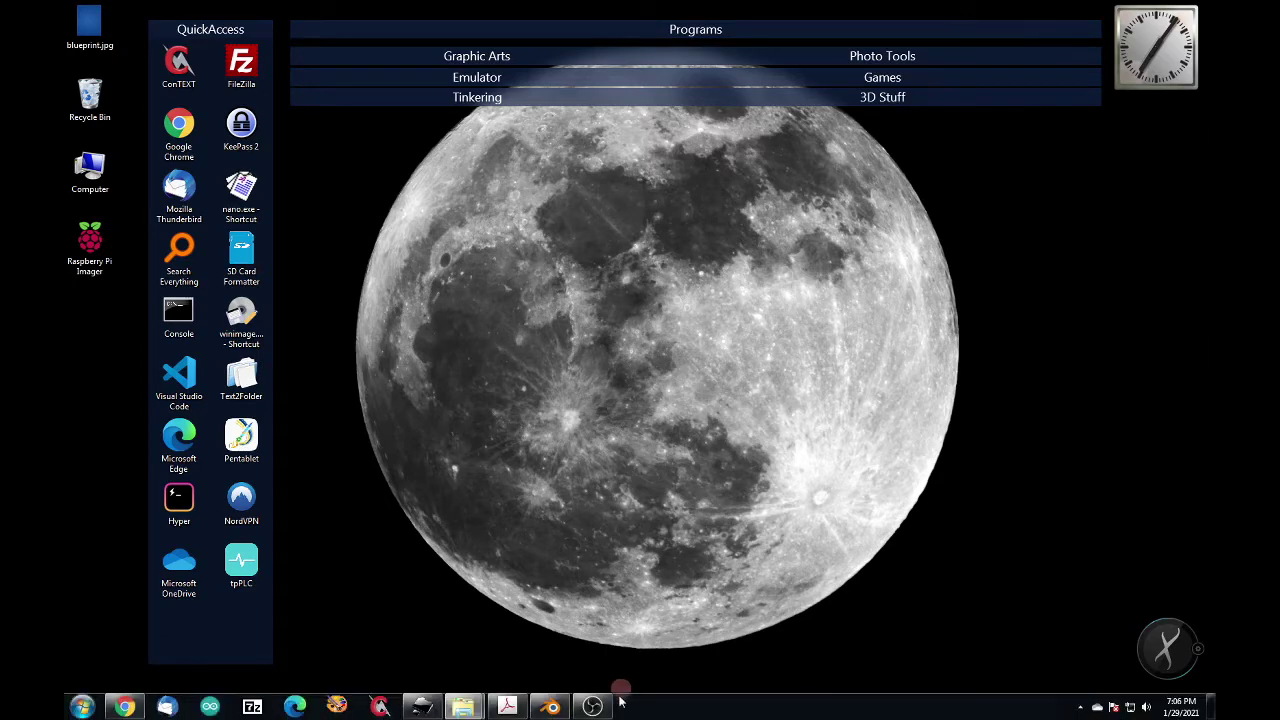
left_click(552, 707)
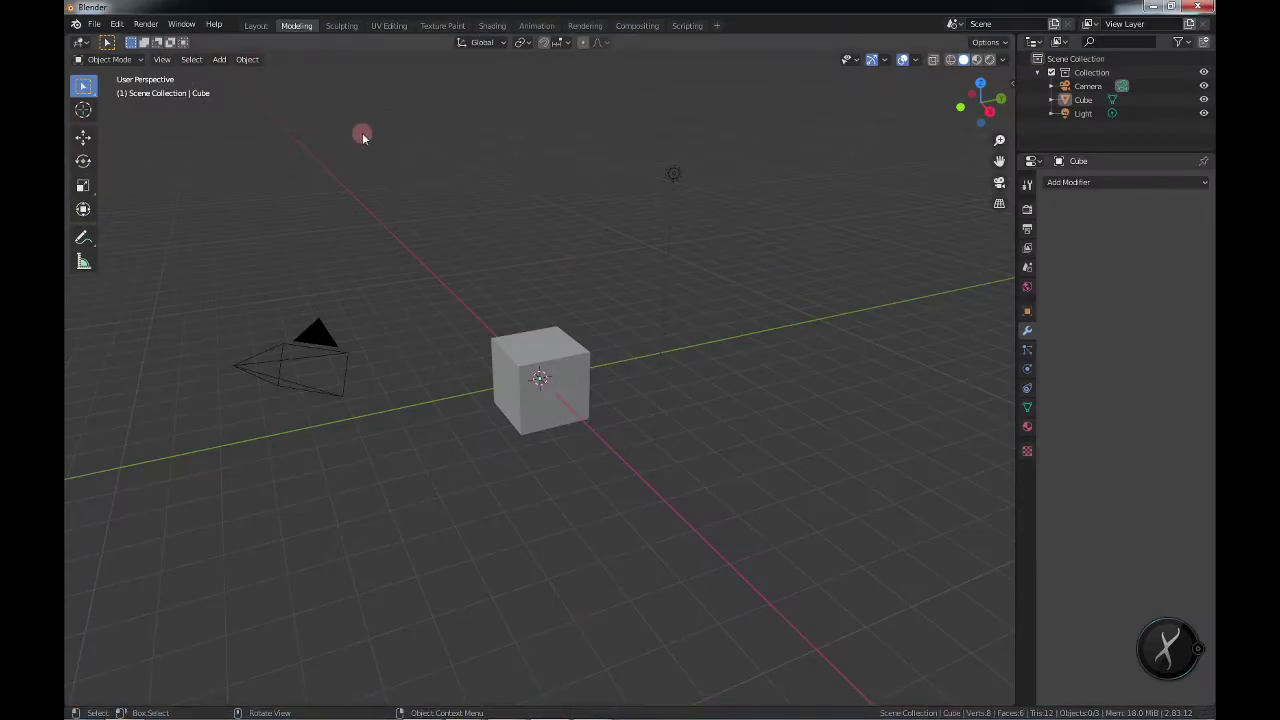
left_click(117, 24)
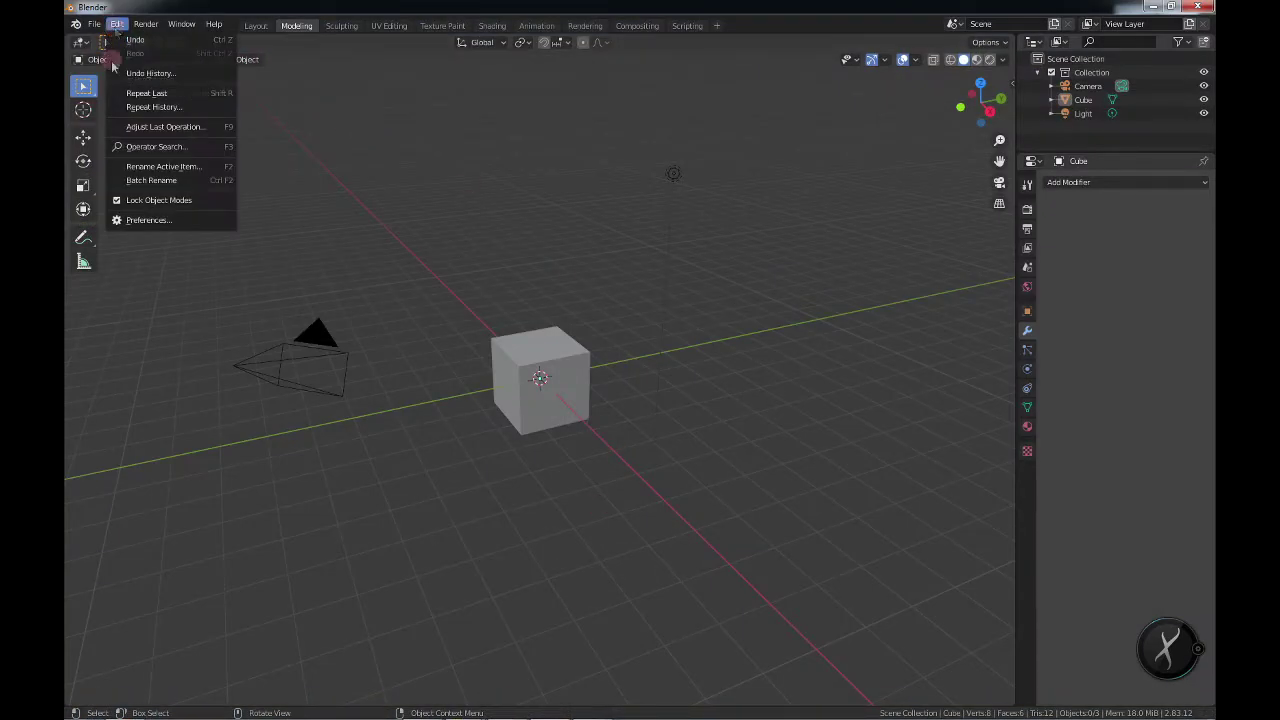
left_click(157, 220)
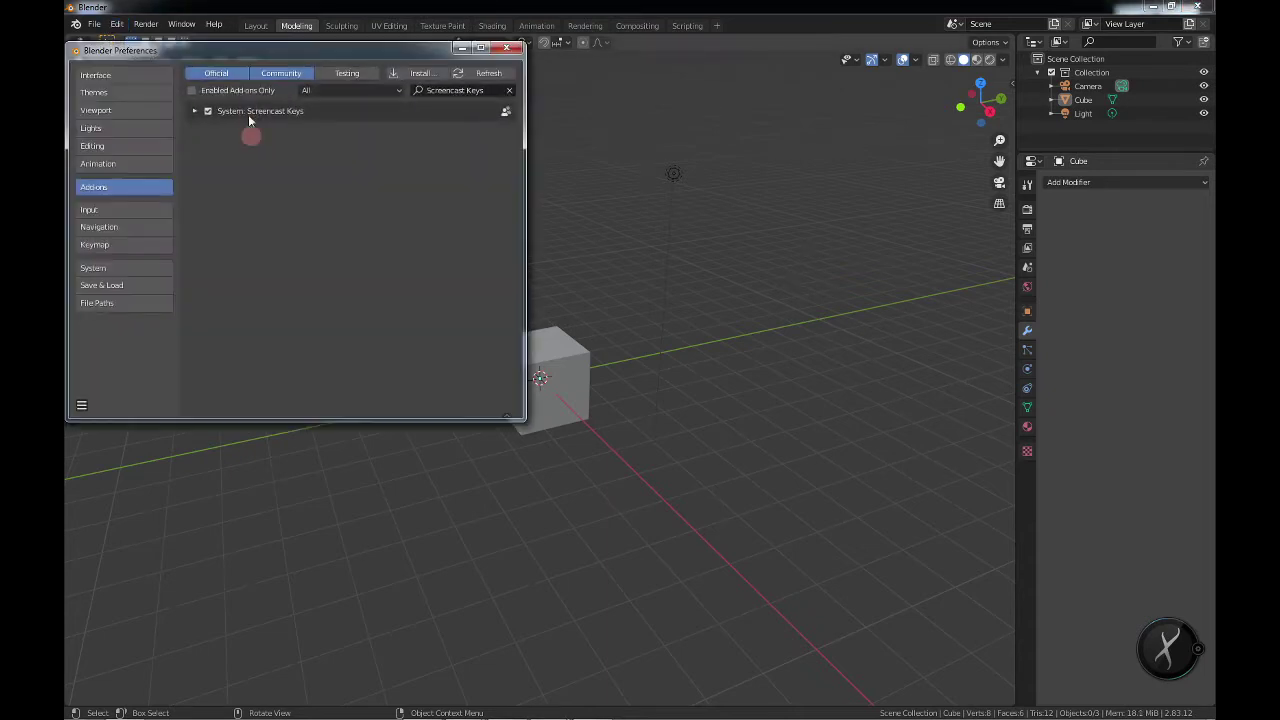
left_click(101, 193)
left_click(508, 92)
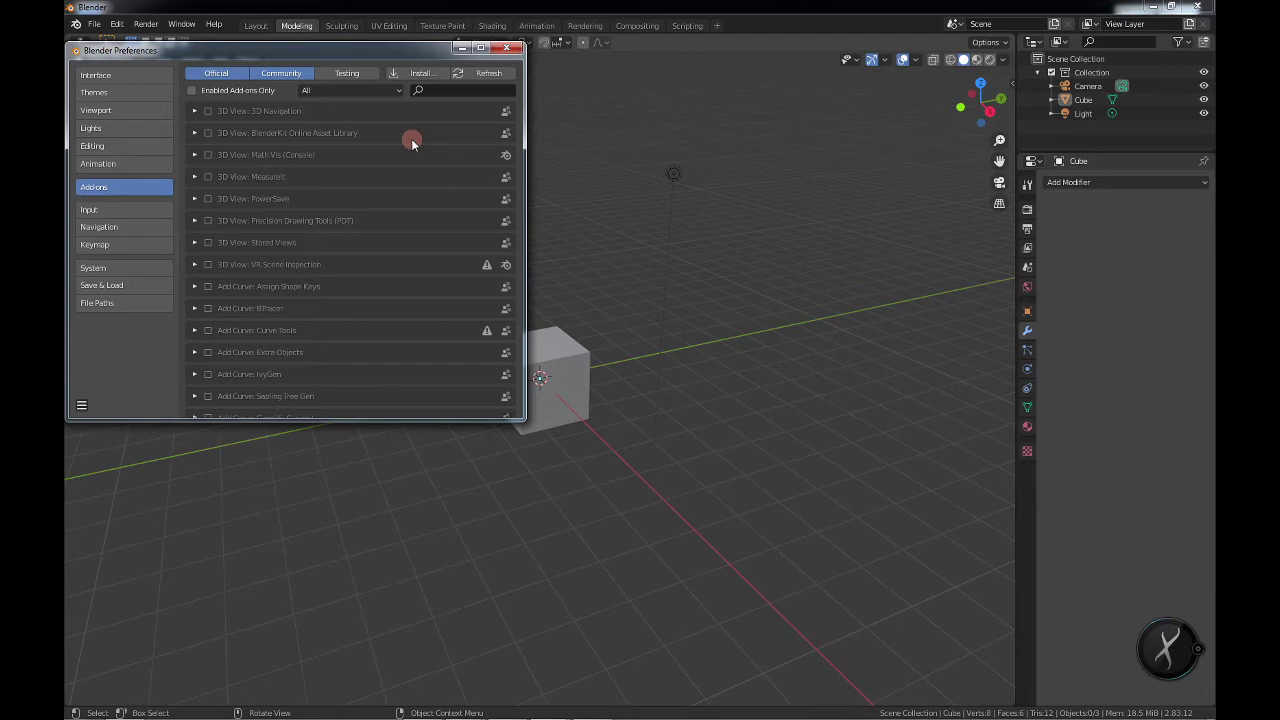
Step: Install MSTSExporter.py from Downloads\Blender28ToMSTSV43 as a Blender add-on
left_click(420, 76)
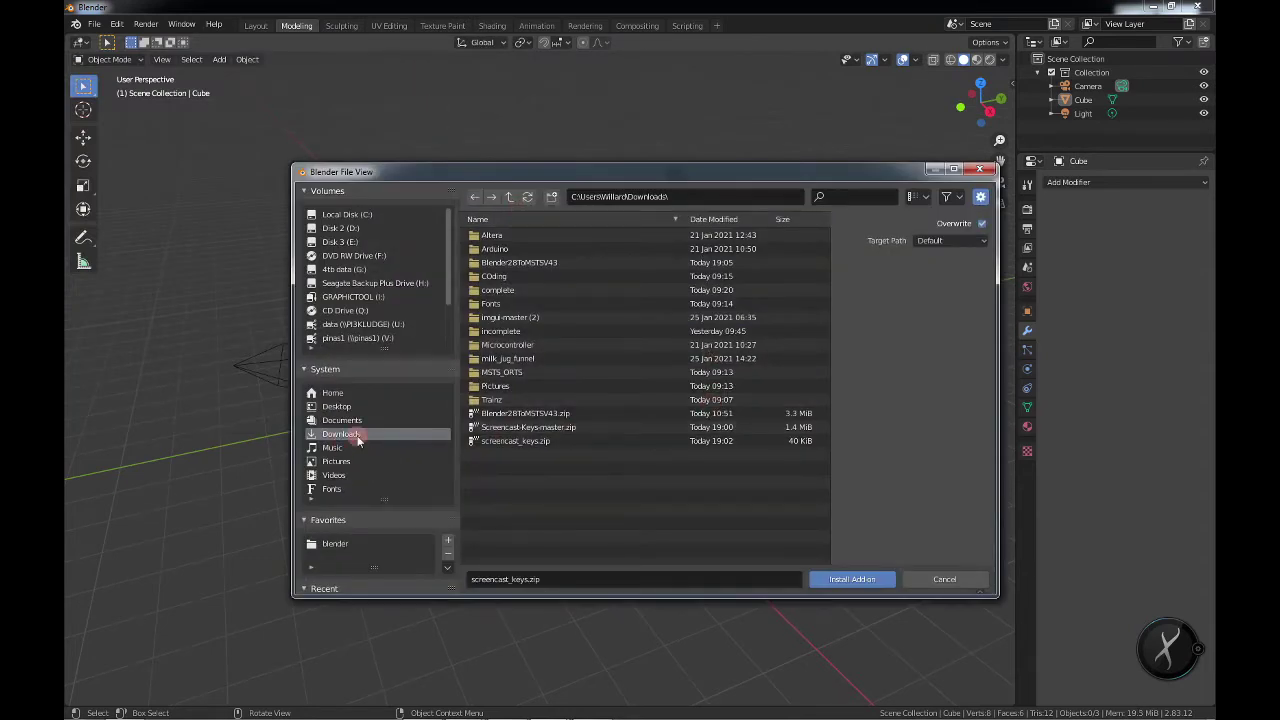
double_click(537, 264)
left_click(518, 251)
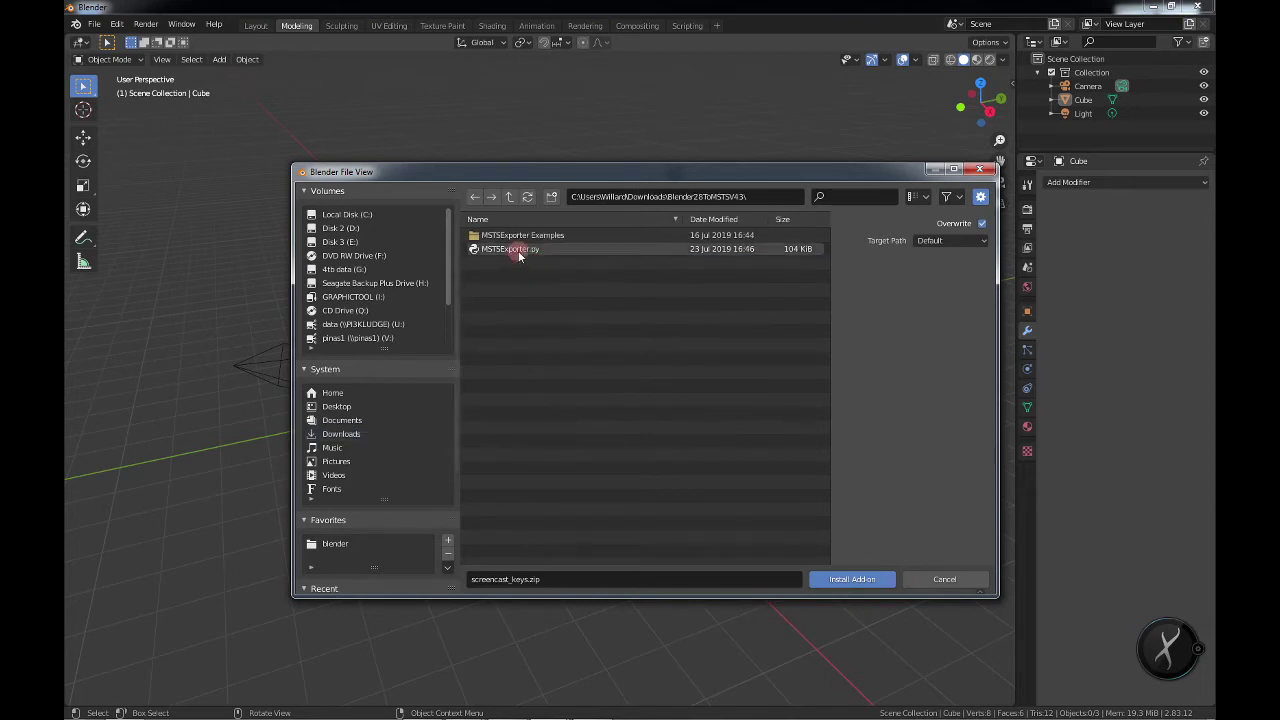
left_click(534, 249)
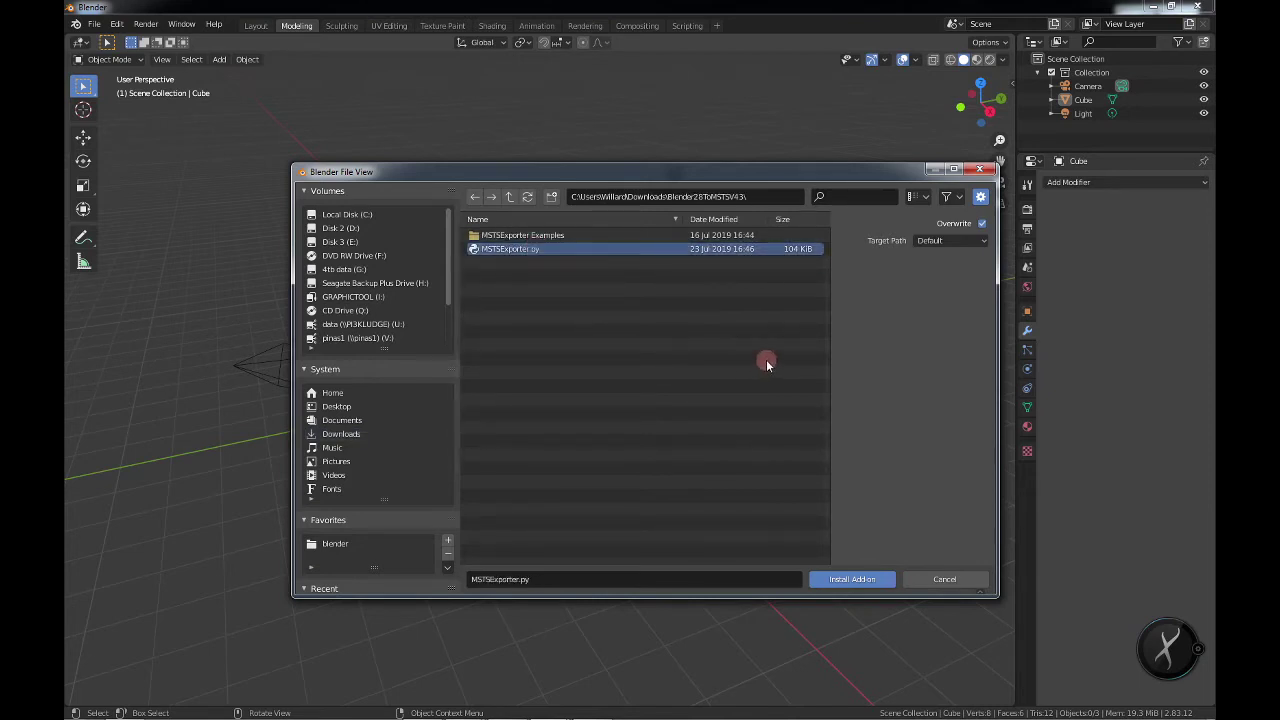
left_click(861, 580)
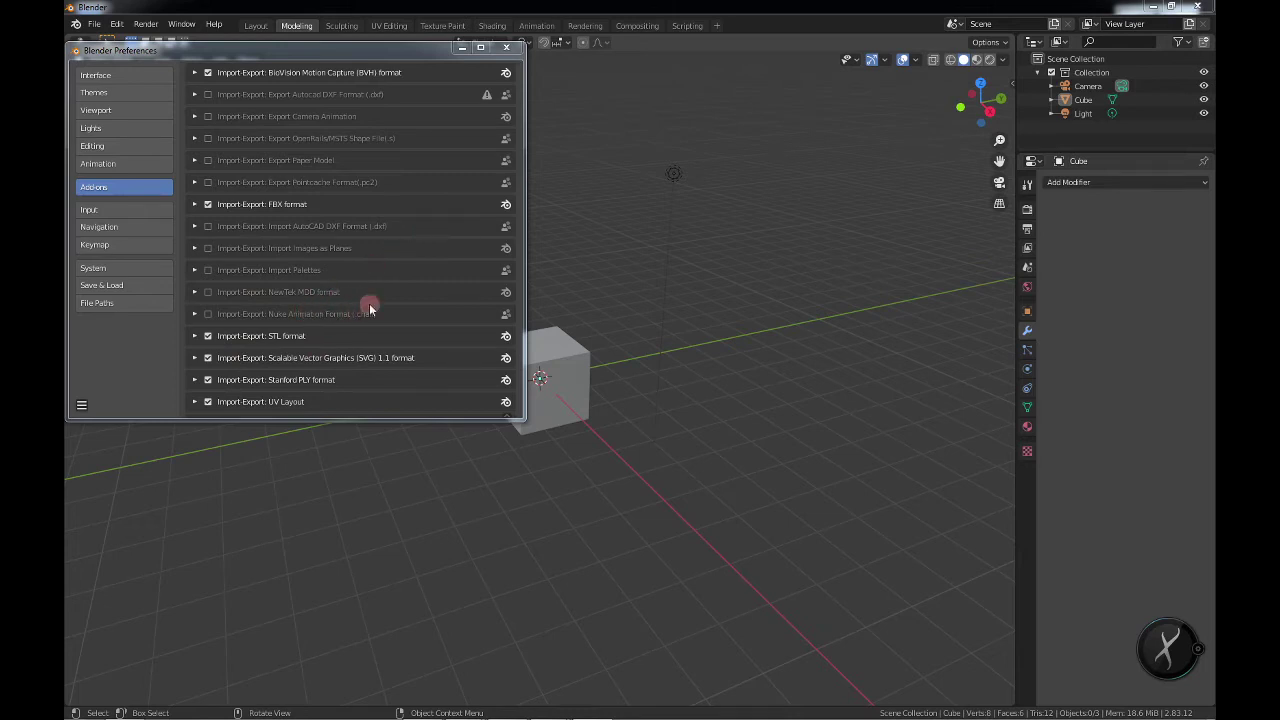
Step: Enable 'Import-Export: Export OpenRails/MSTS Shape File(.s)', turn on Auto-Save Preferences, and close Preferences
left_click(208, 139)
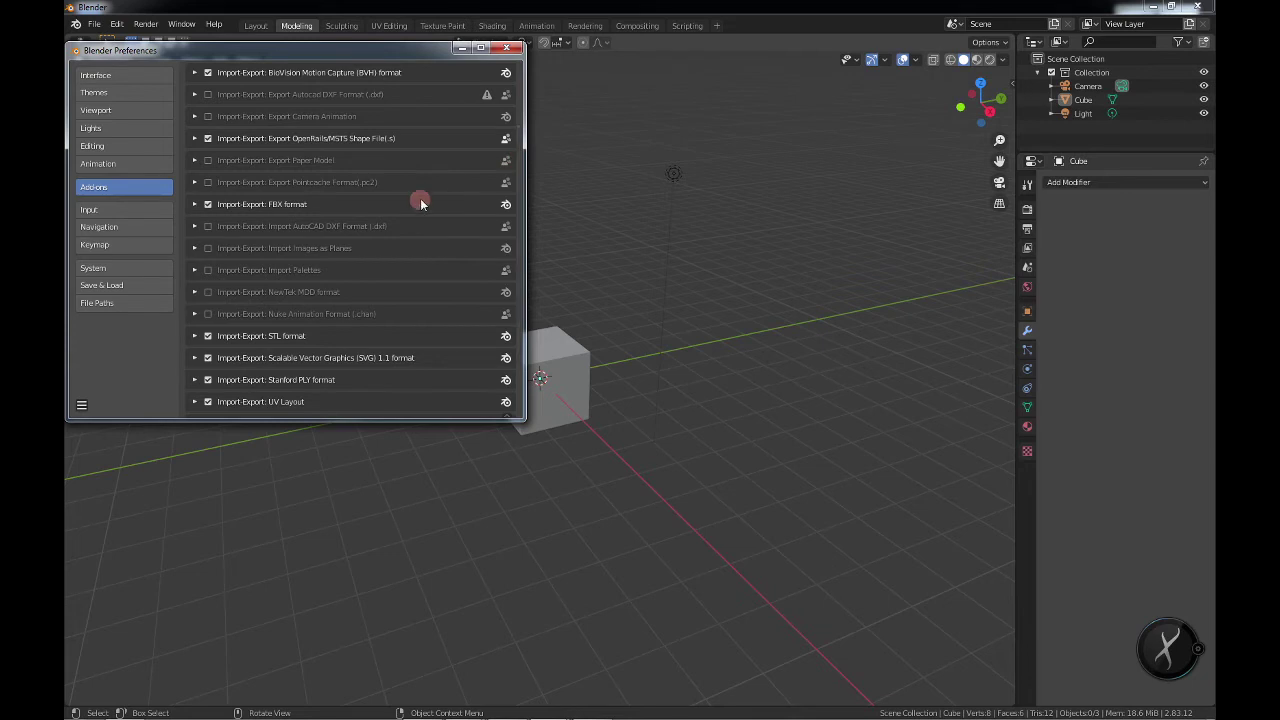
left_click(83, 407)
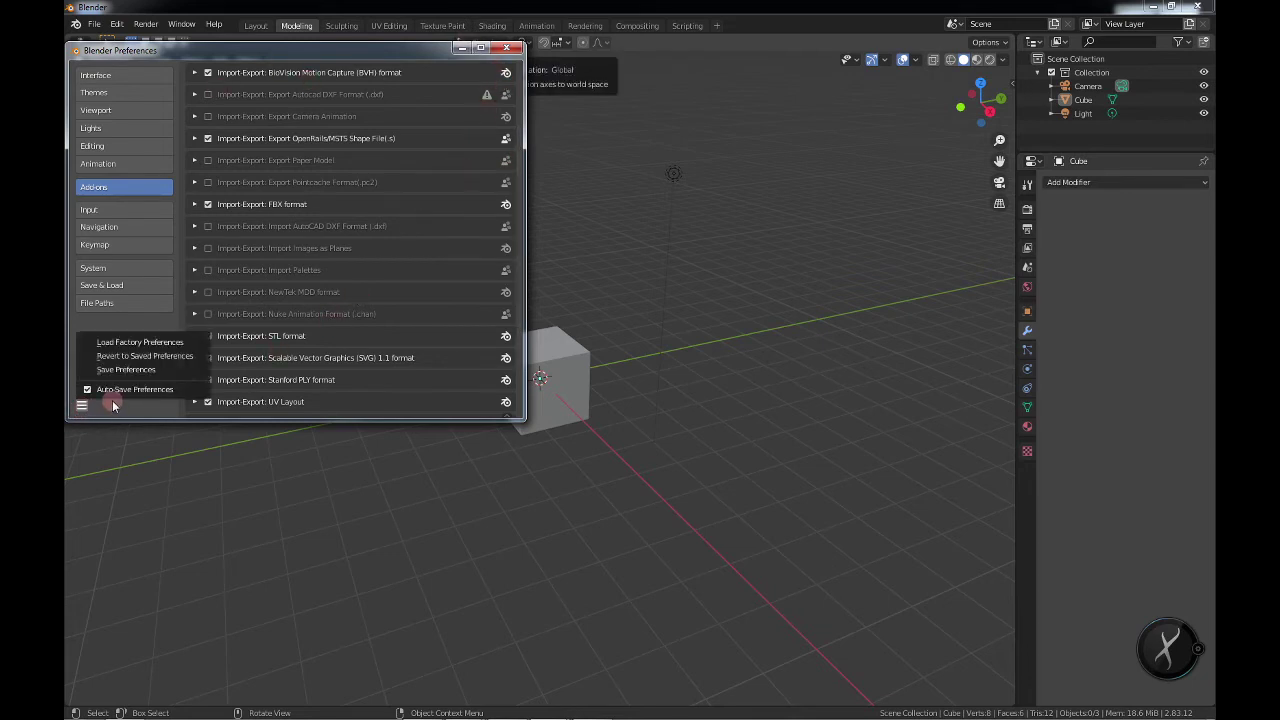
left_click(513, 51)
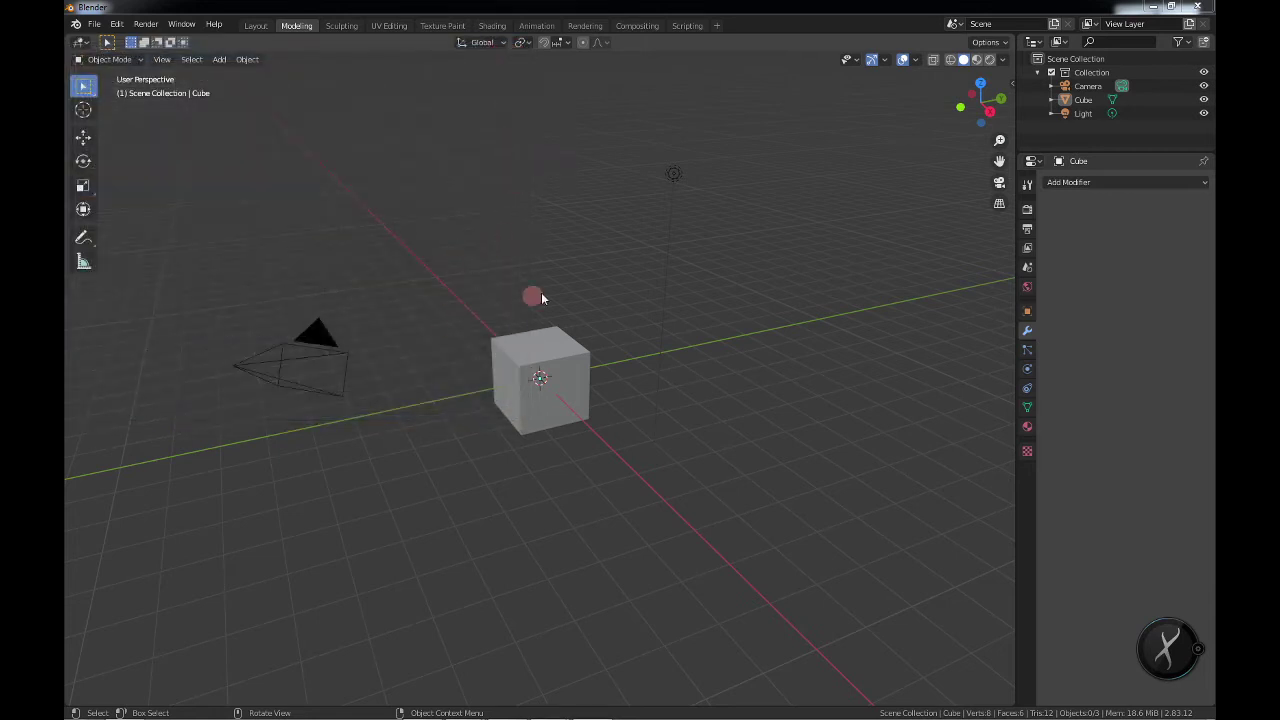
left_click(95, 25)
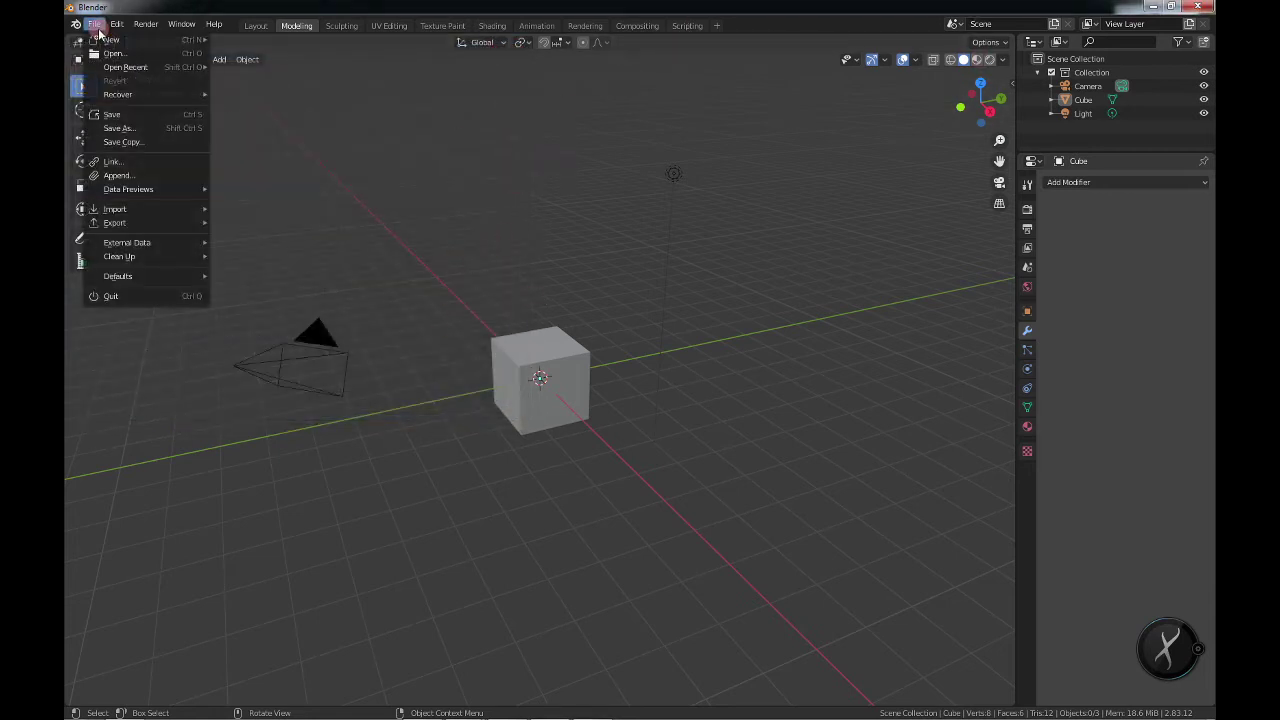
mouse_move(134, 217)
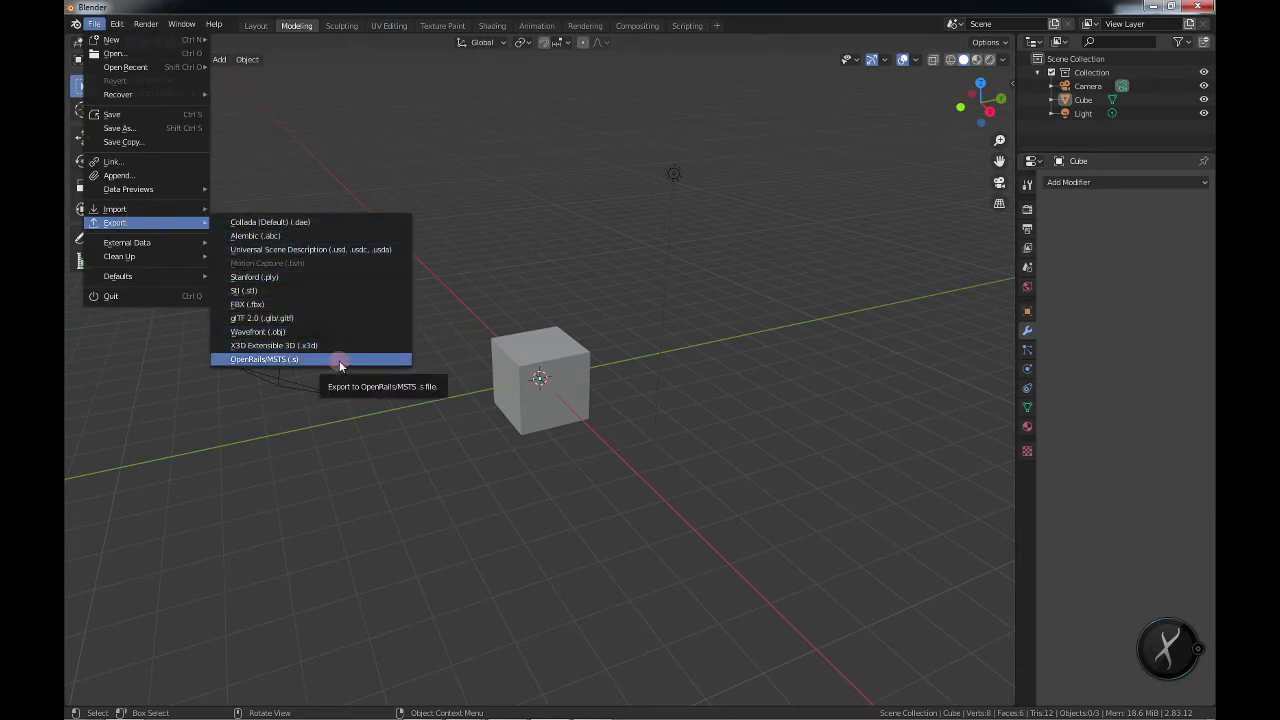
left_click(666, 141)
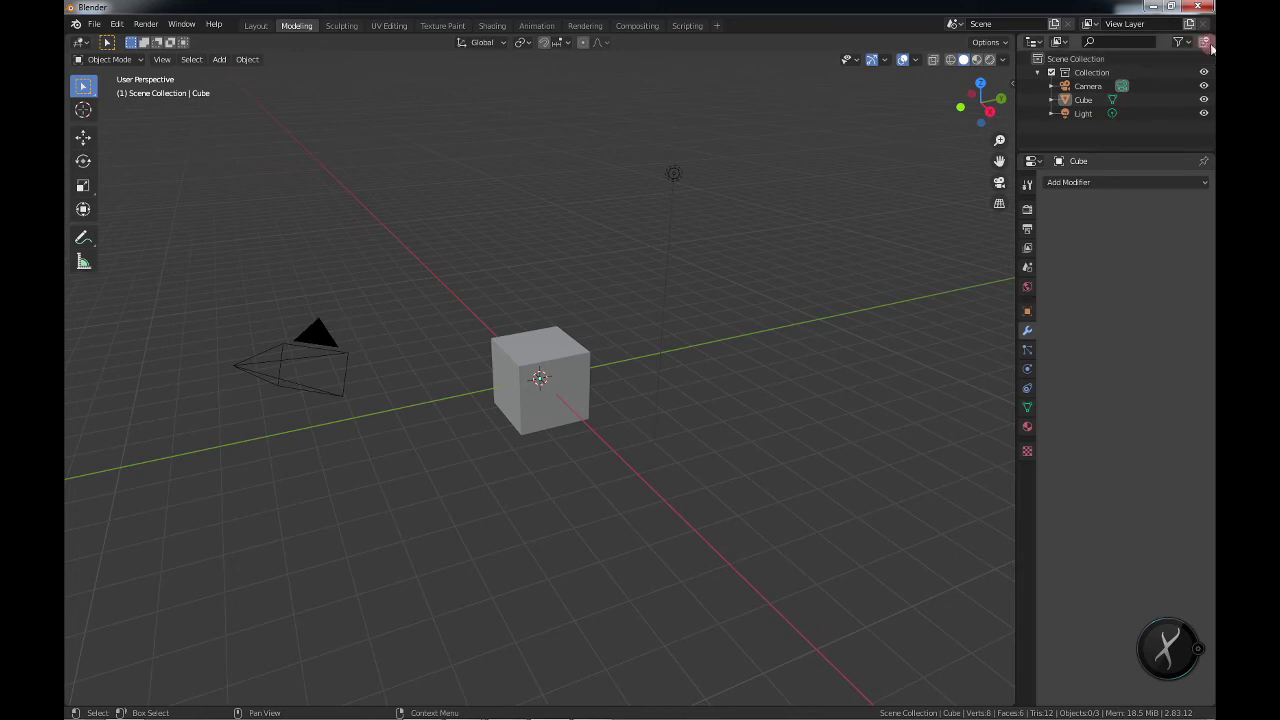
Step: Add a new collection under Scene Collection and rename it MAIN
left_click(1142, 61)
right_click(1142, 61)
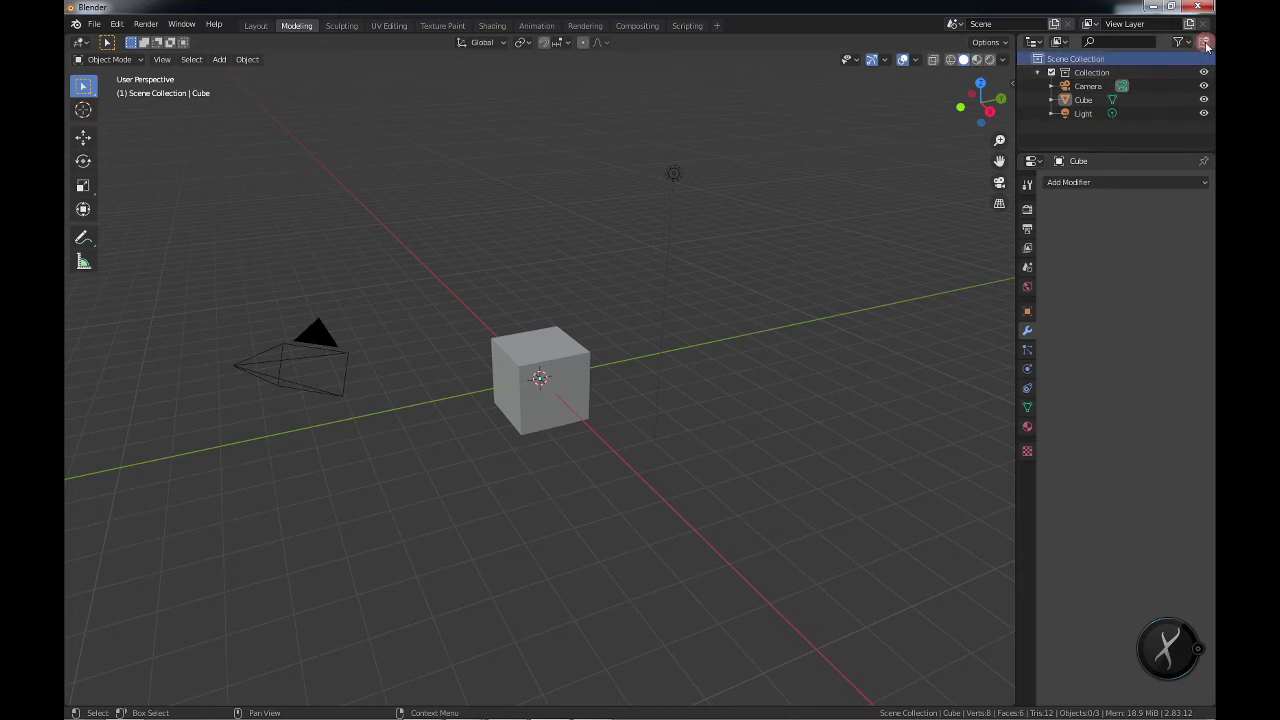
left_click(1143, 112)
left_click(1110, 129)
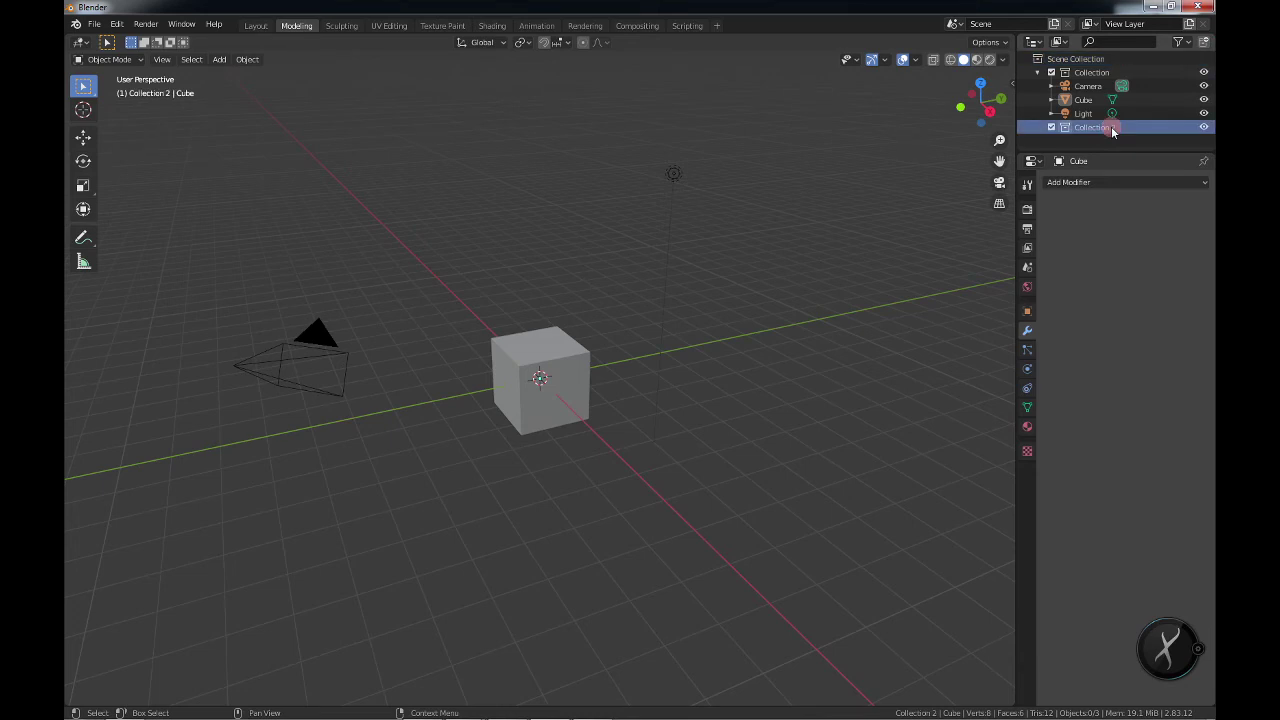
double_click(1120, 126)
key("BackSpace")
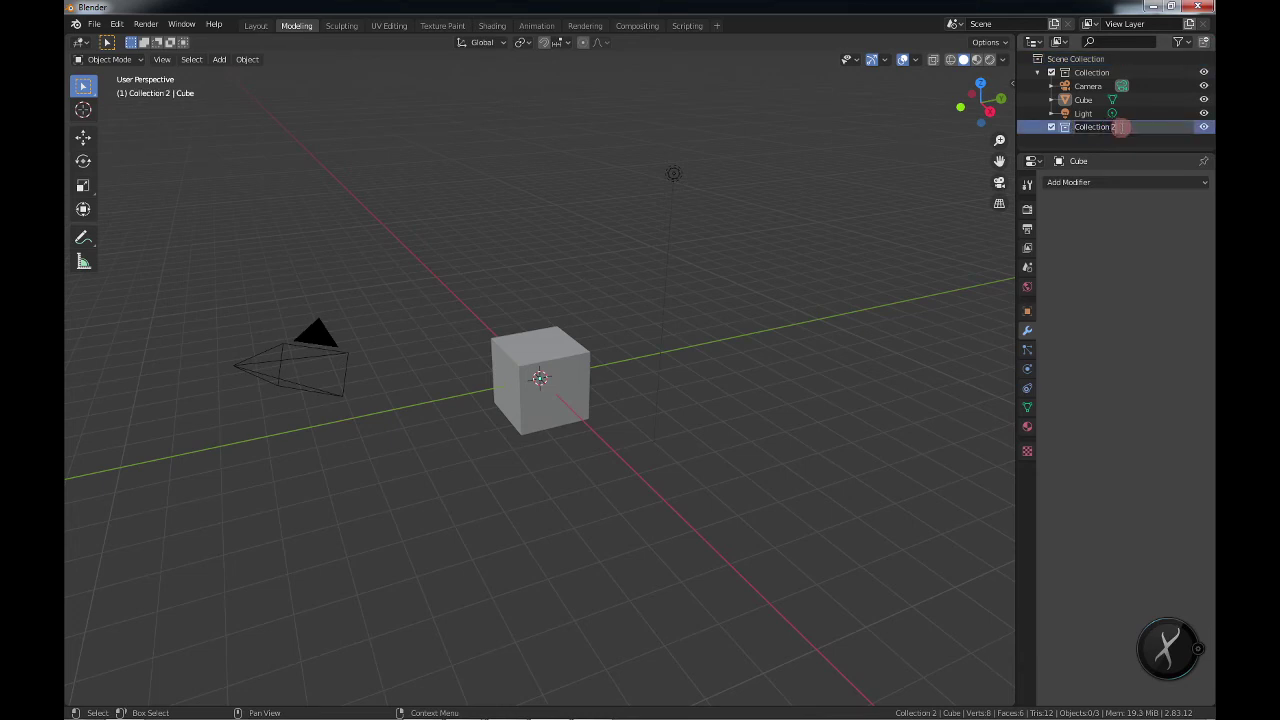
type("MAIN")
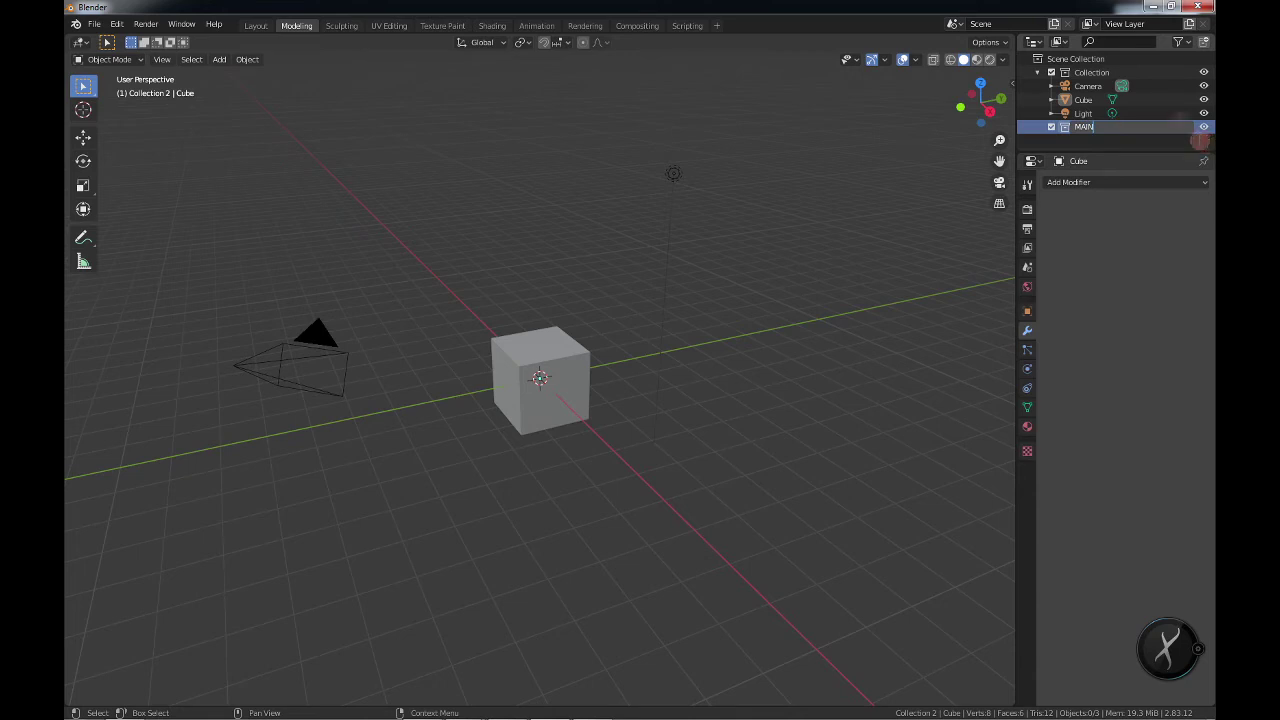
key("Return")
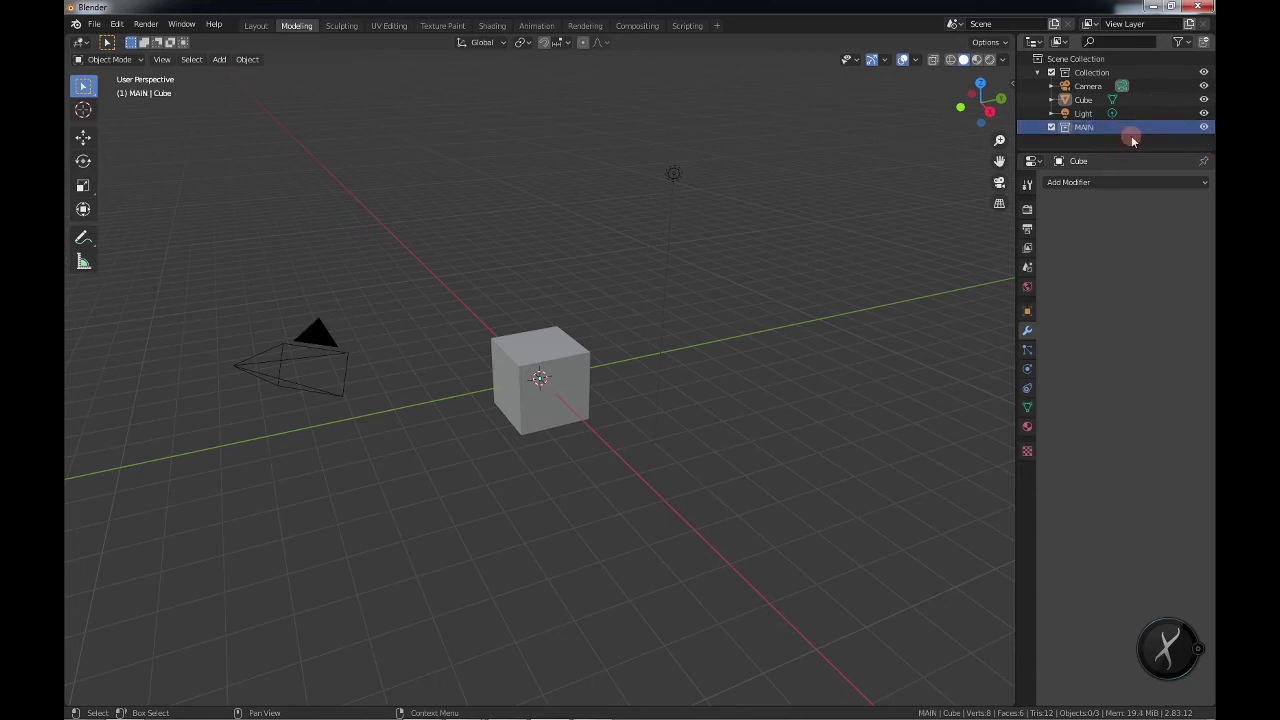
Step: Add a child collection inside MAIN and rename it MAIN_0700
left_click(1206, 44)
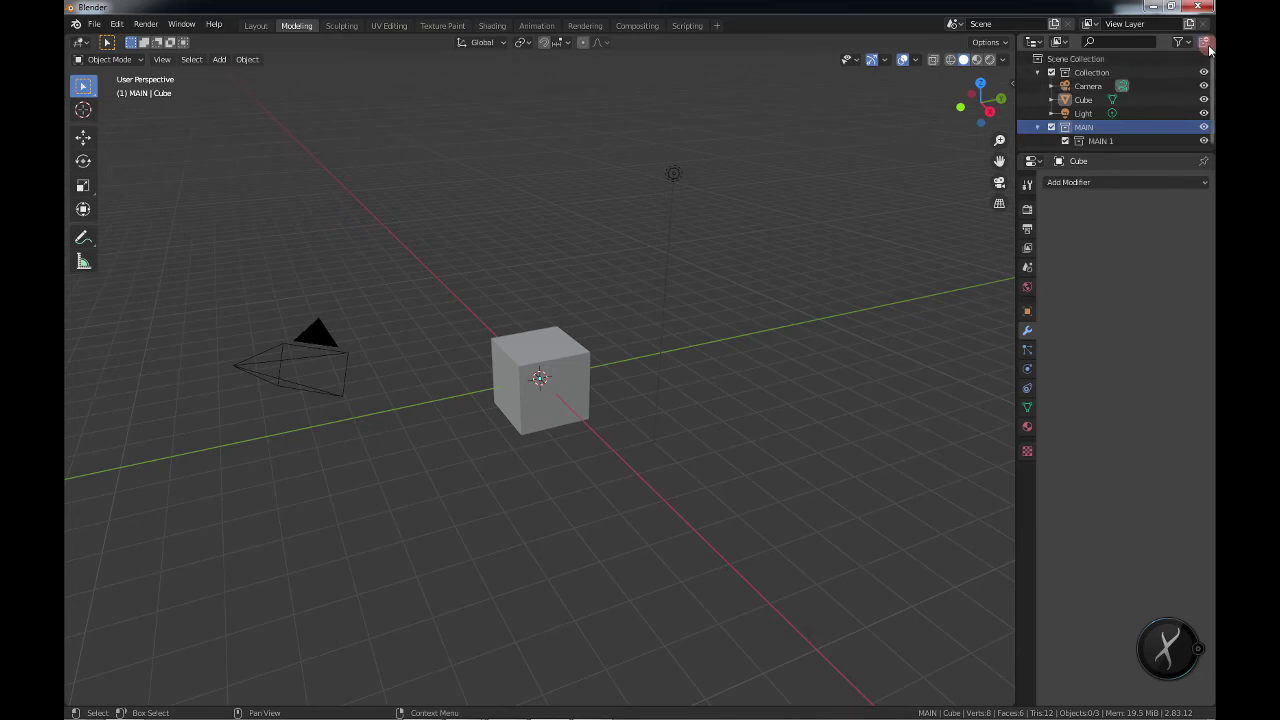
left_click(1110, 140)
double_click(1110, 140)
key("BackSpace")
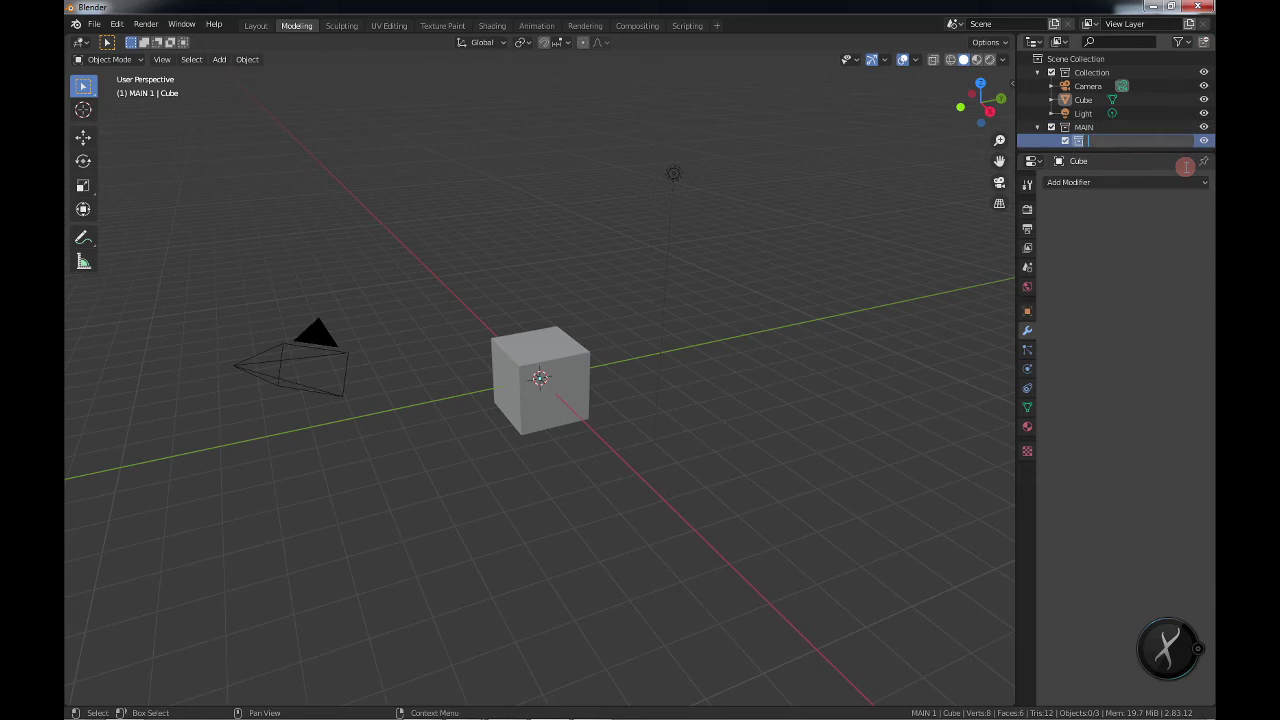
type("MAIN_0700")
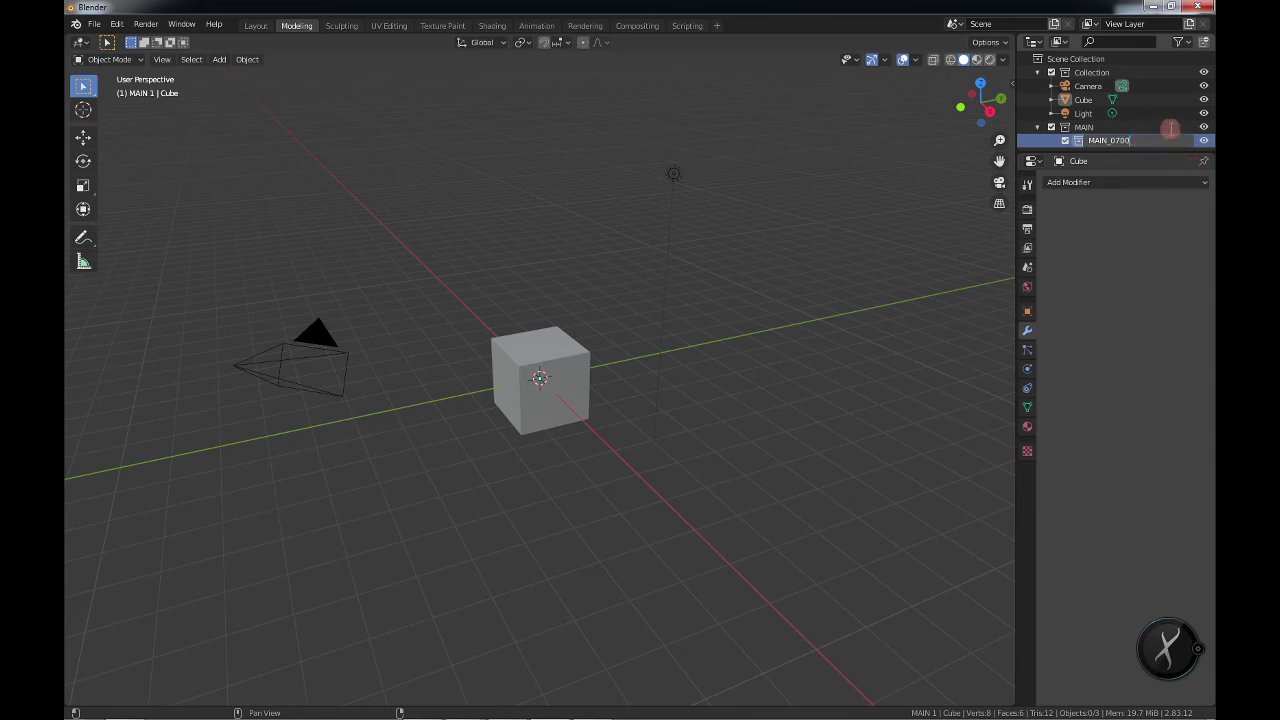
key("Return")
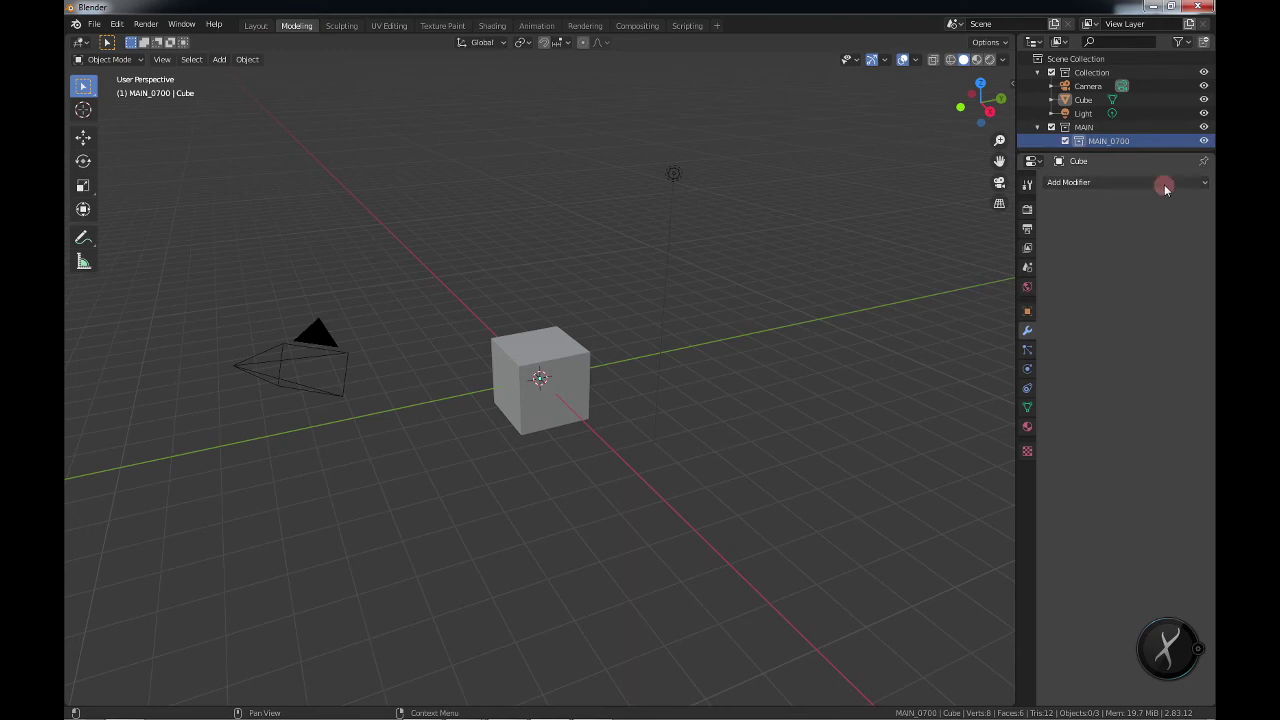
Step: Show the cube's Transform values in the viewport sidebar and make the Outliner taller
scroll(1140, 128, "down", 1)
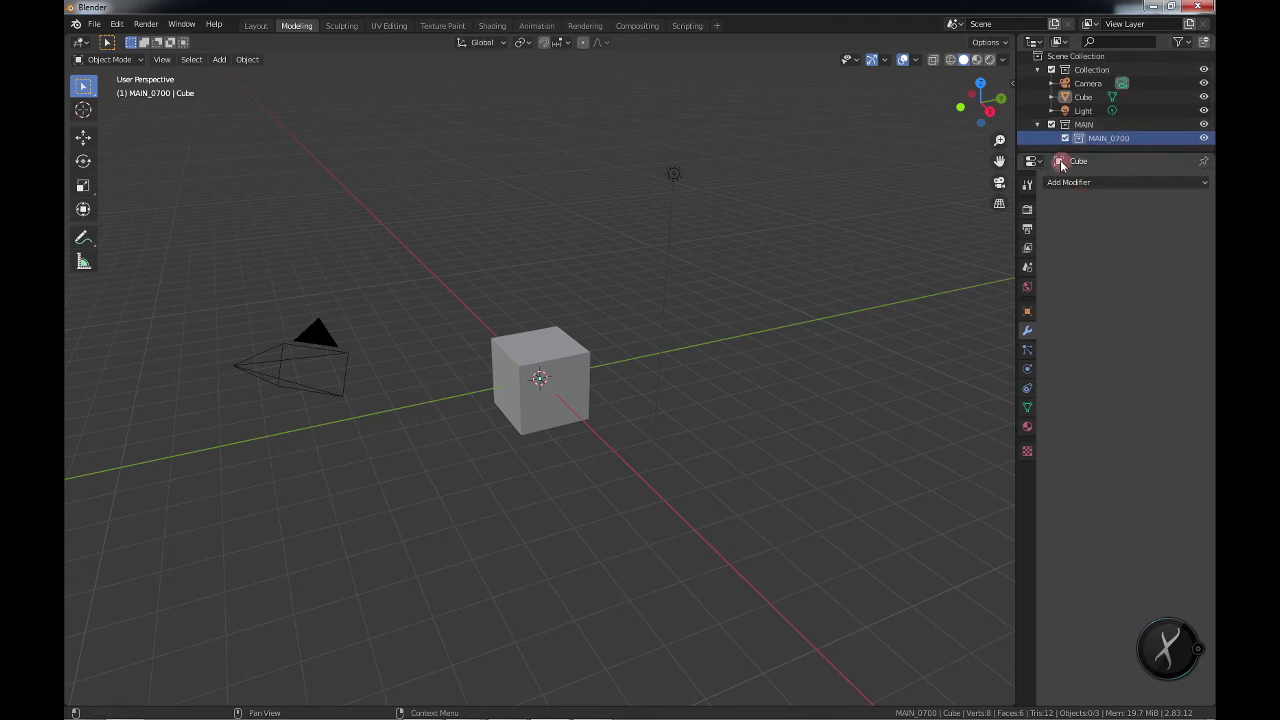
left_click(1010, 86)
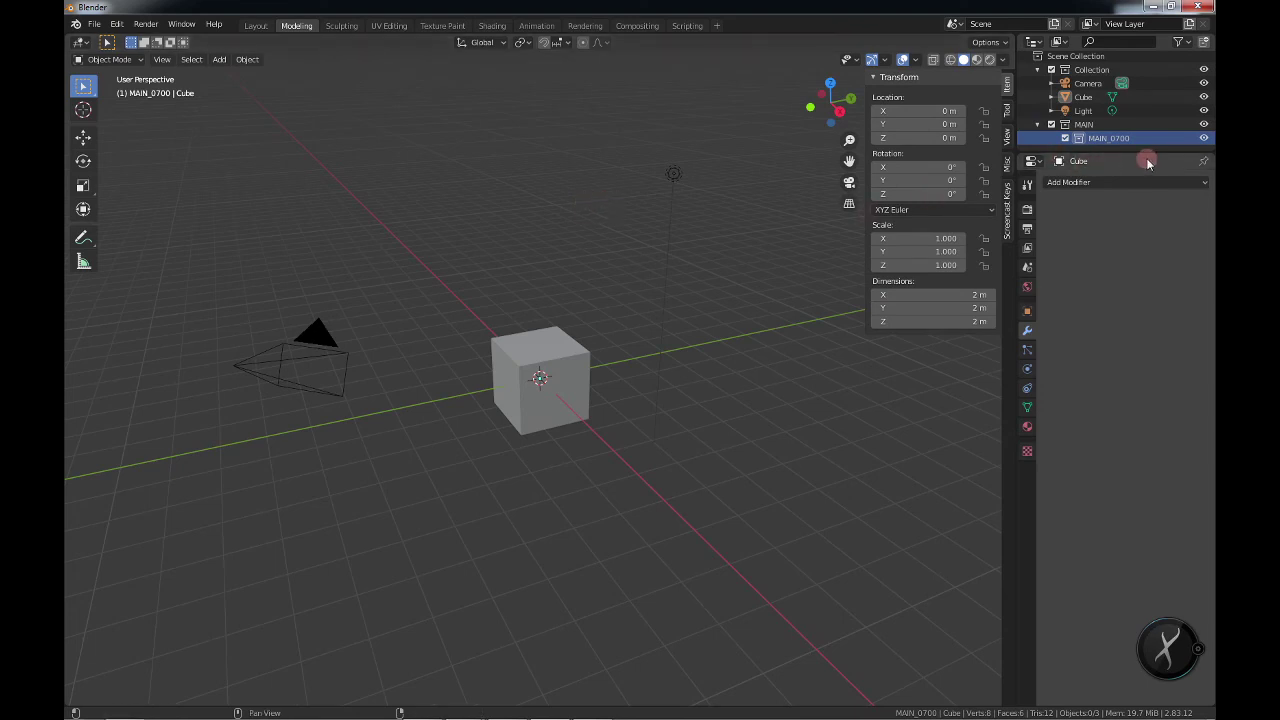
left_click_drag(1143, 154, 1116, 332)
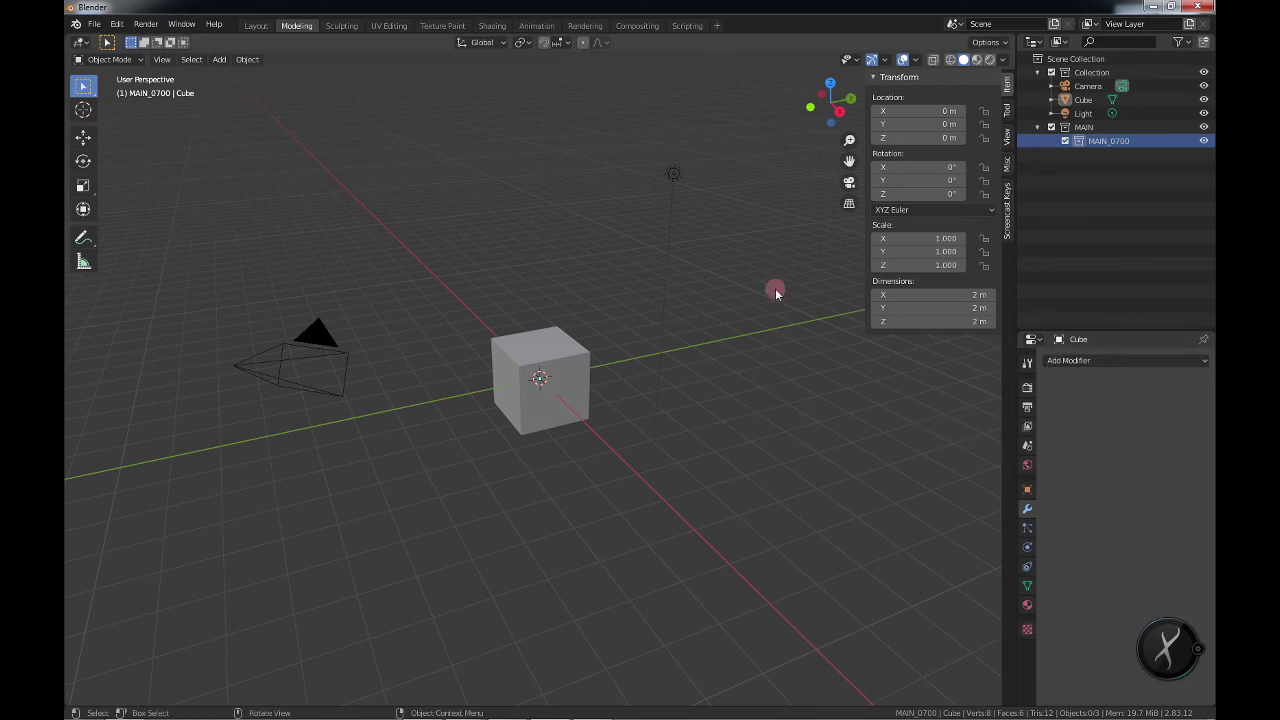
left_click(93, 23)
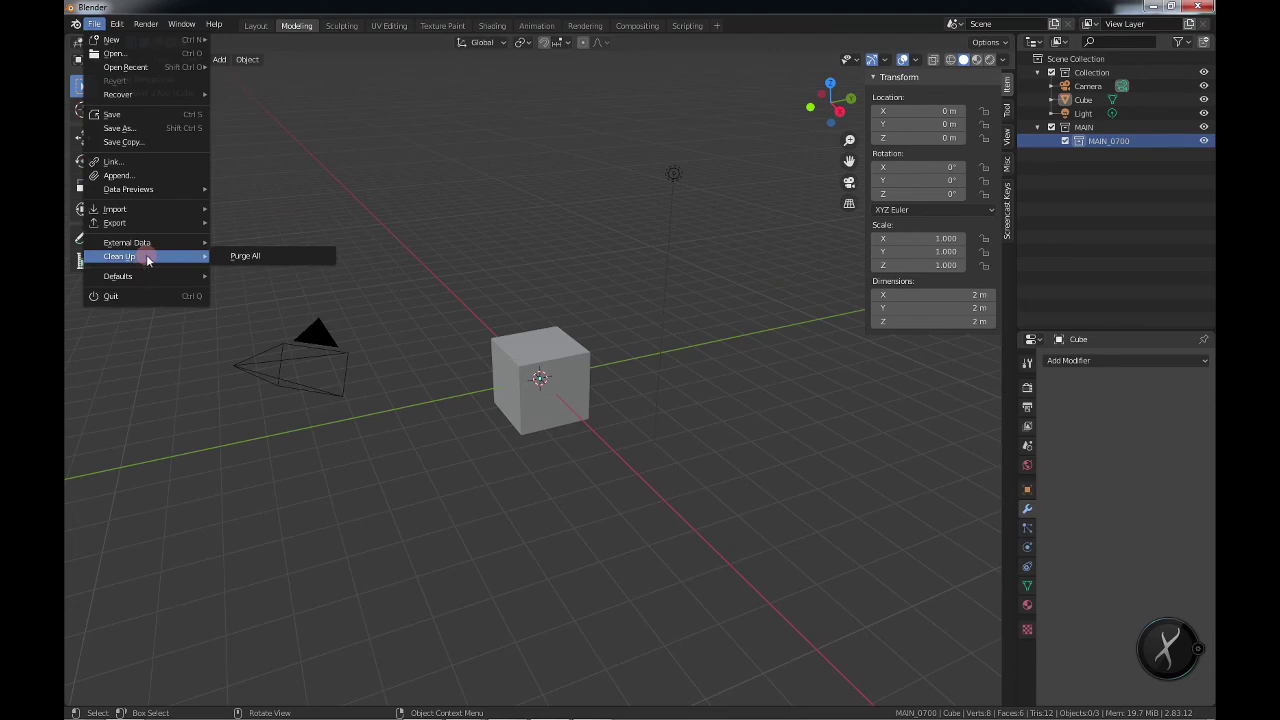
Step: Save the current scene and layout with File > Defaults > Save Startup File, confirming the prompt
mouse_move(153, 277)
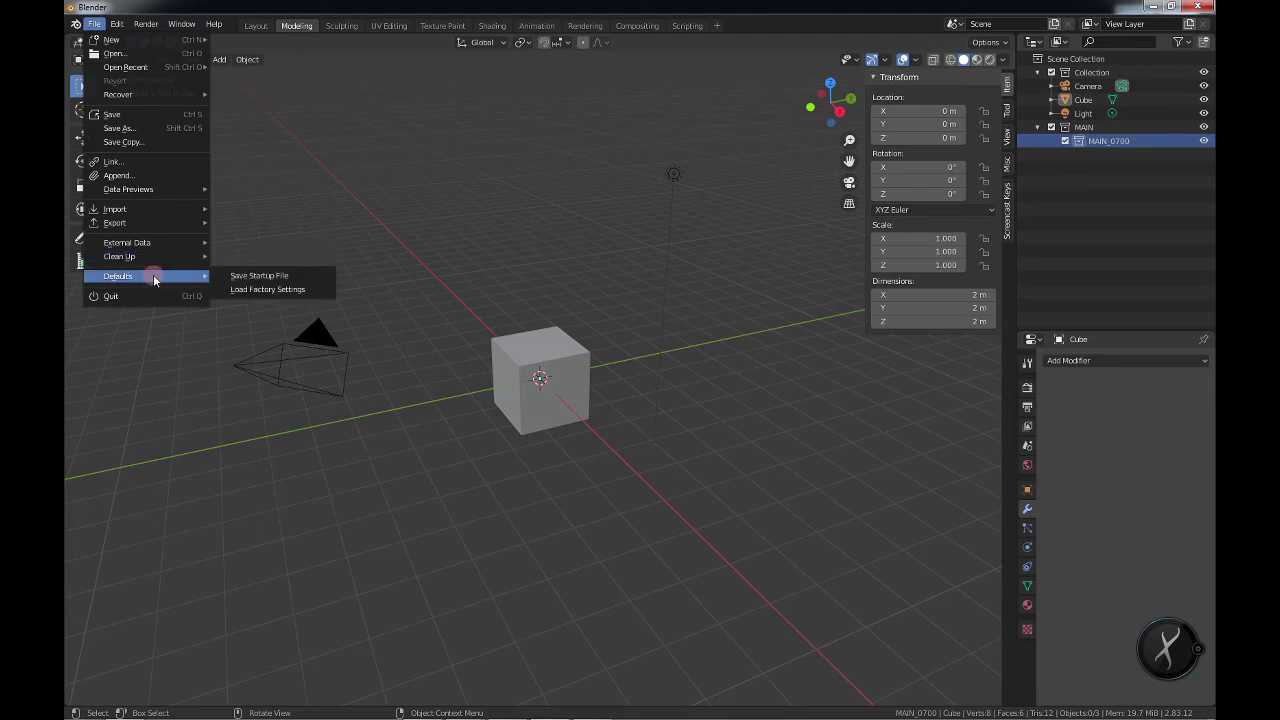
left_click(250, 277)
left_click(251, 278)
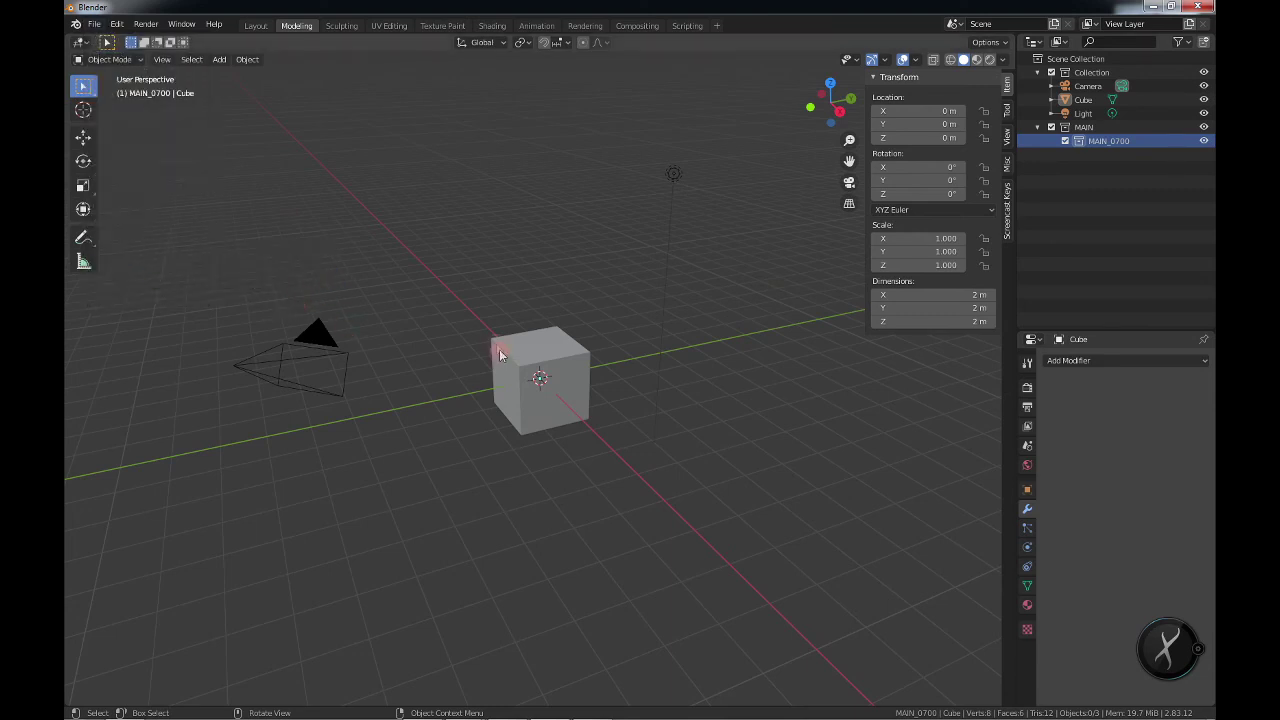